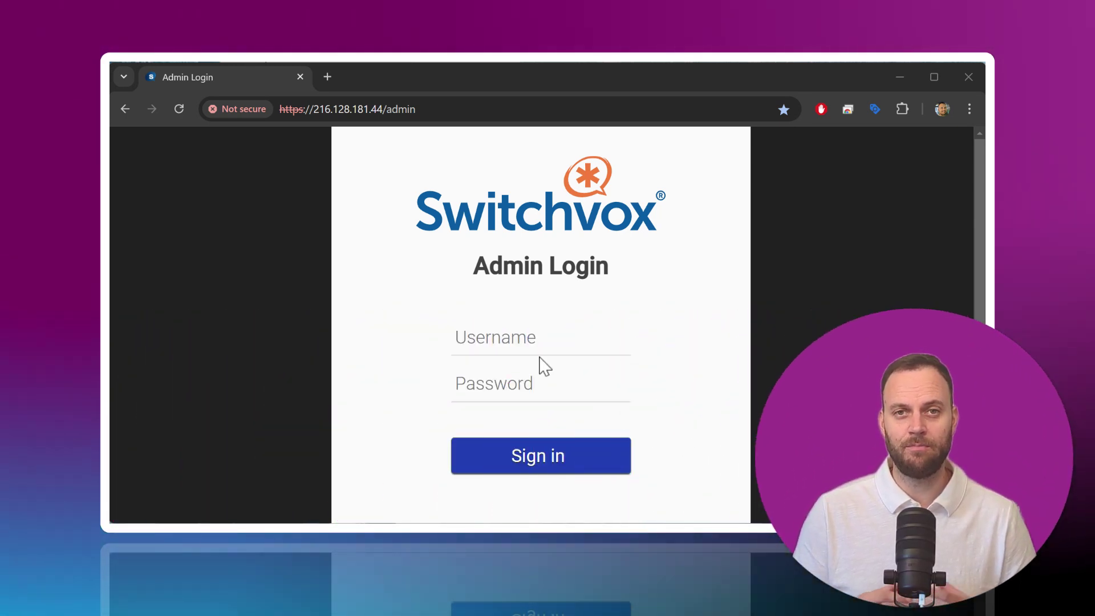
Sign in to the Switchvox admin console as admin with the account password.
left_click(518, 345)
type("admin")
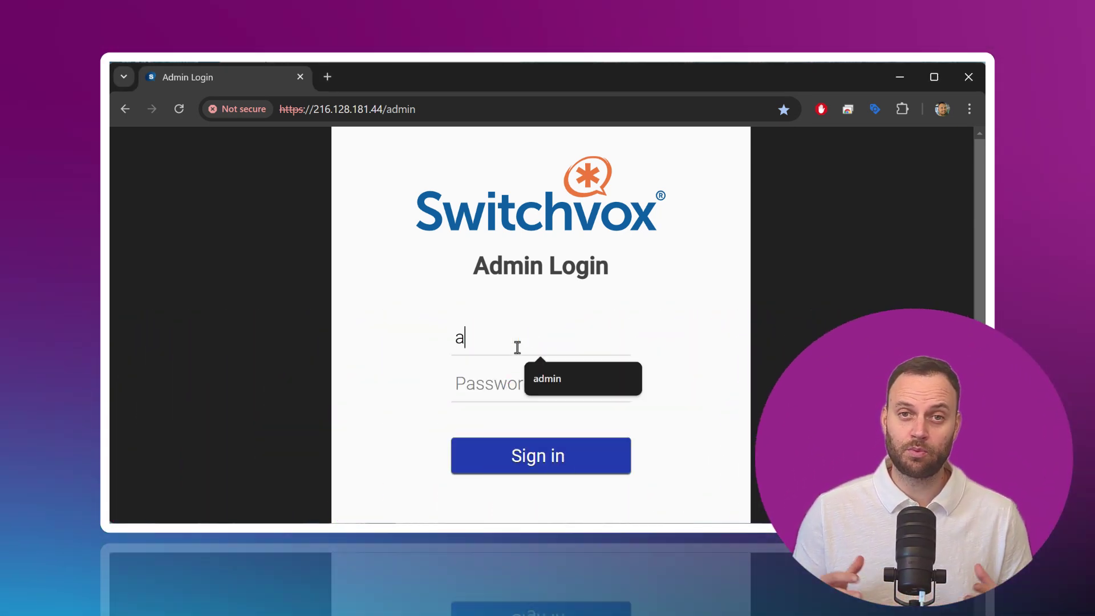
key("Tab")
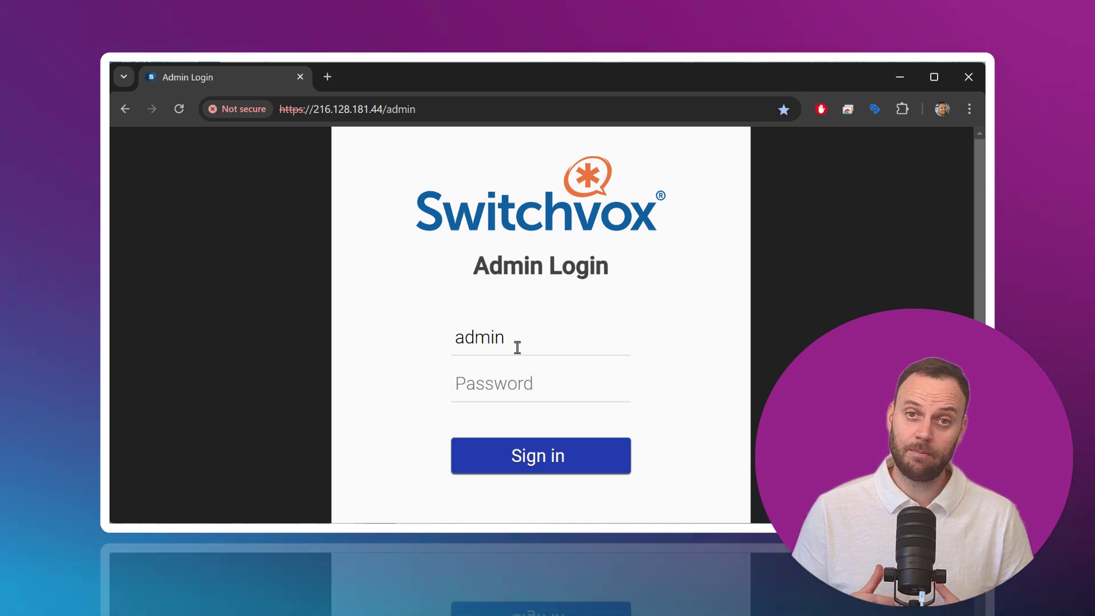
key("ctrl+v")
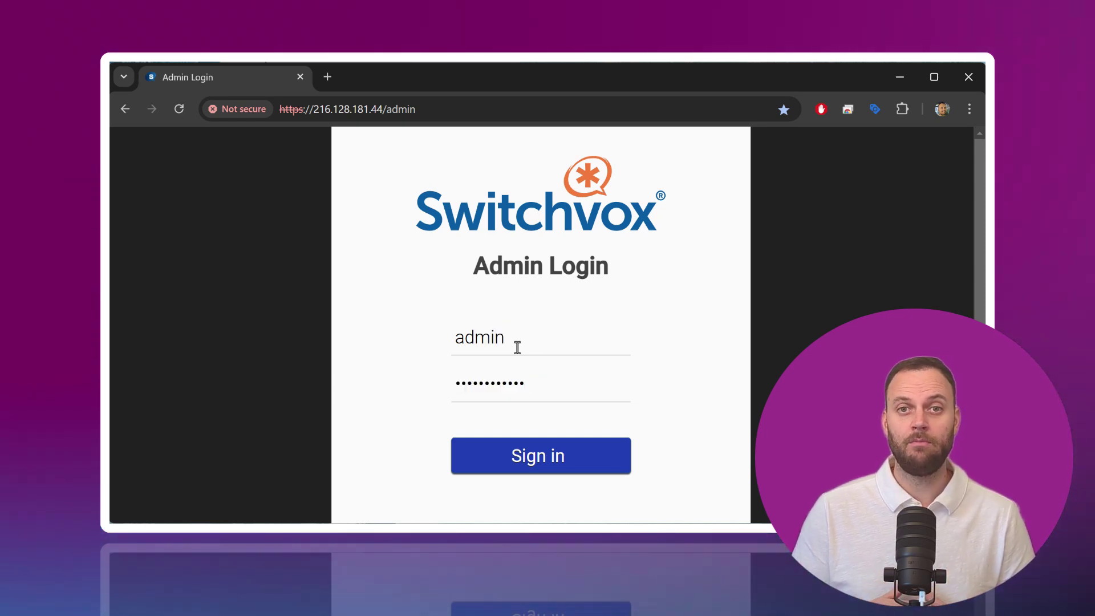
left_click(587, 461)
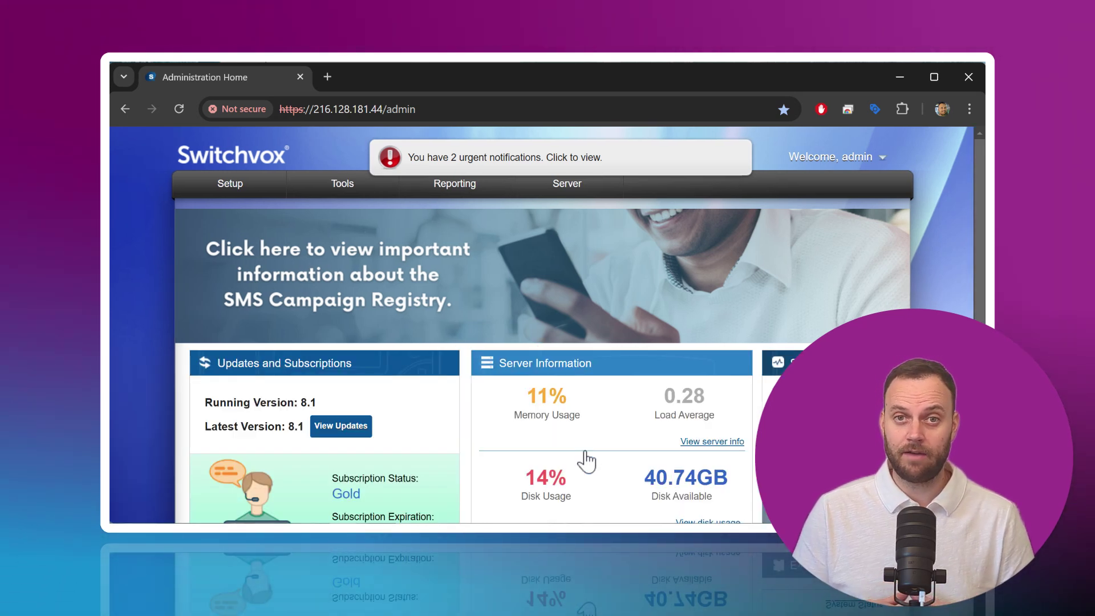
Review the dashboard's version, server usage, subscription and extensions panels, then return to the top.
scroll(585, 453, "down", 5)
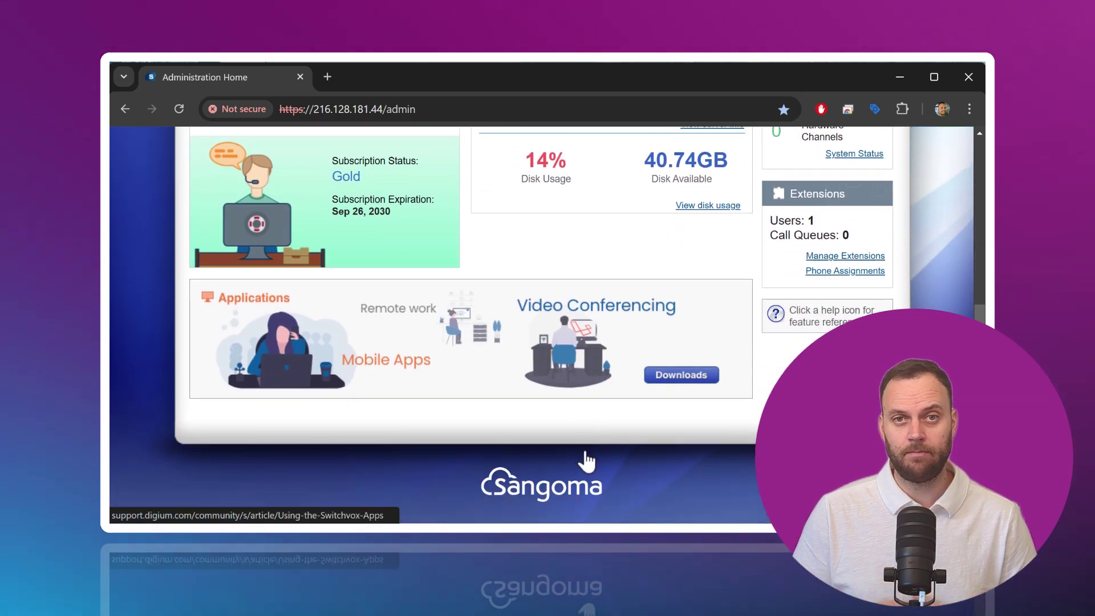
scroll(586, 459, "up", 5)
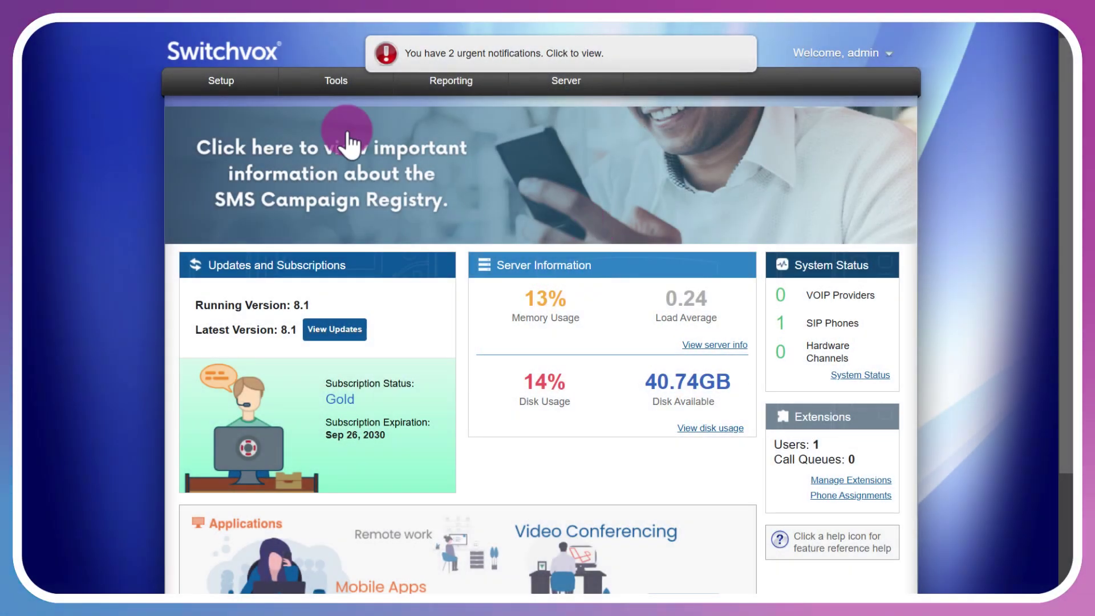
In My Account, enter the new admin password in both fields and set Minimalist Mode to YES.
left_click(215, 82)
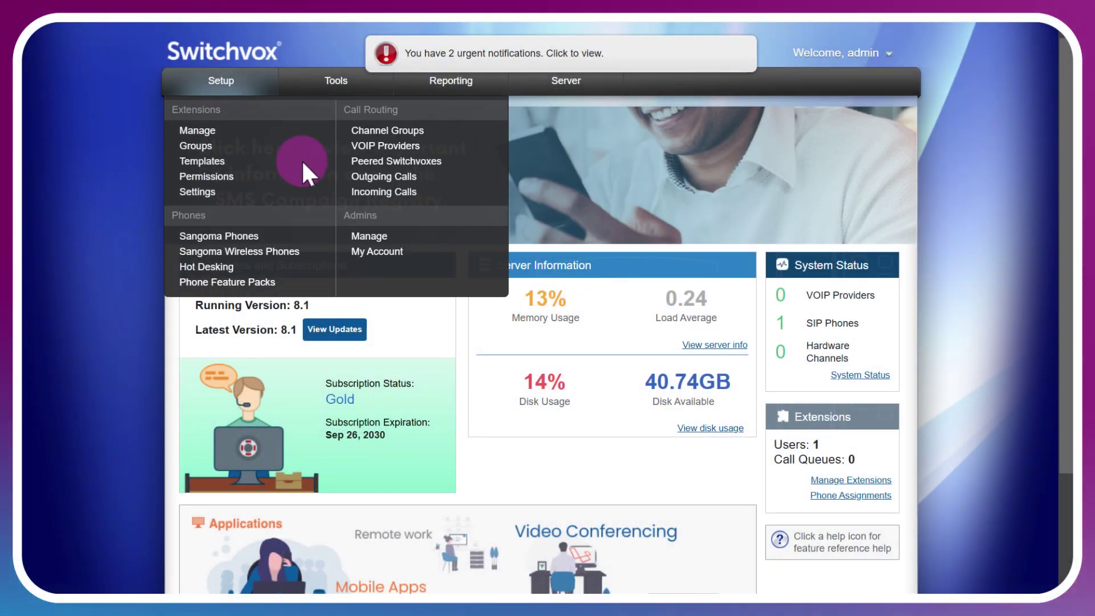
left_click(380, 253)
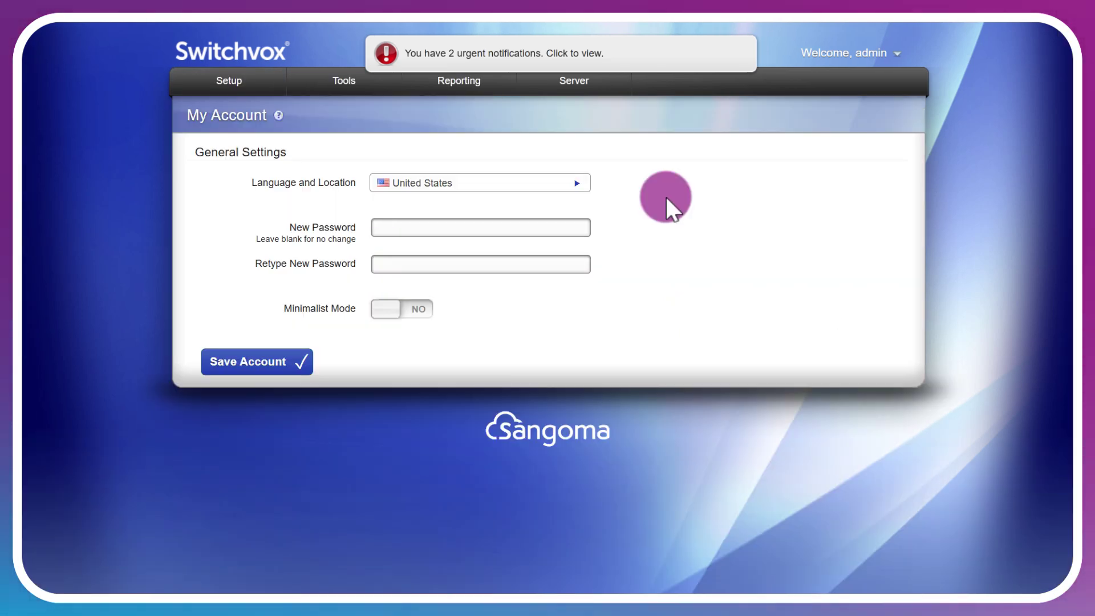
left_click(452, 228)
type("***")
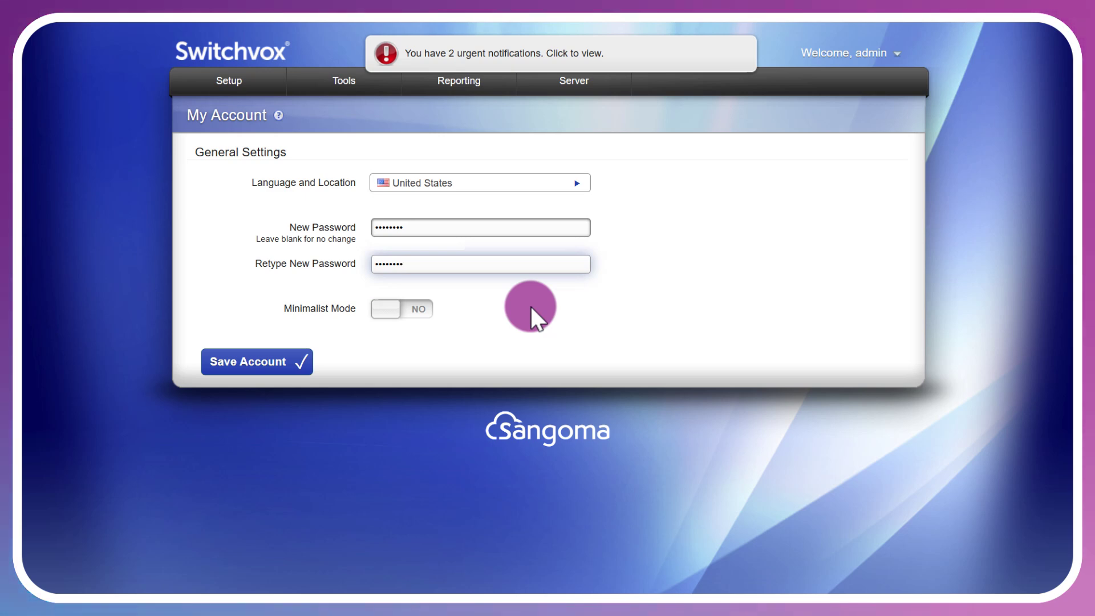
left_click(388, 311)
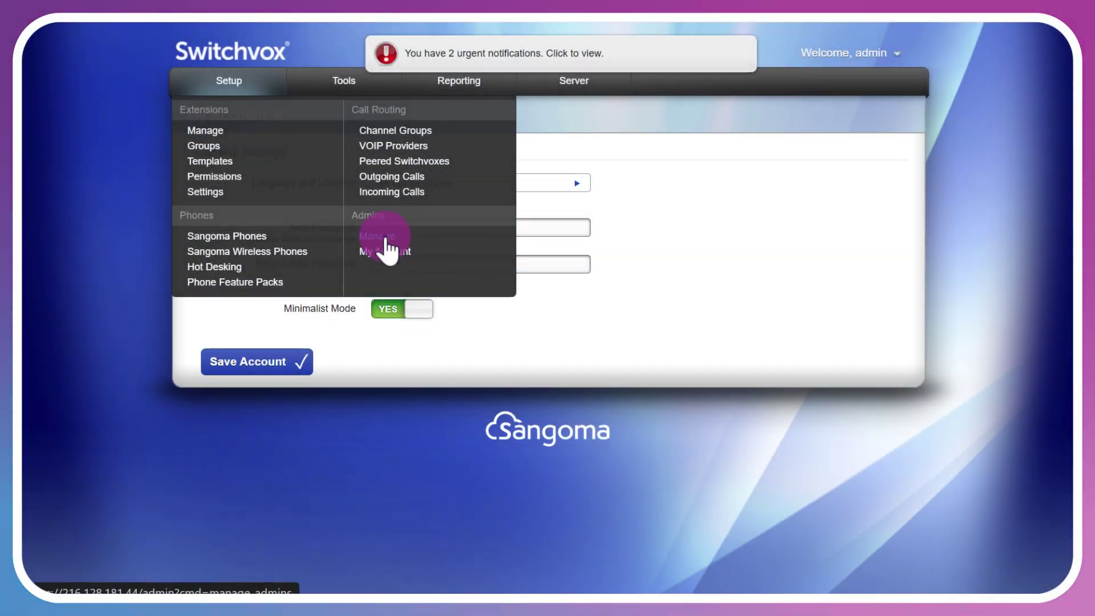
Start a new admin in Manage Admins with a login name and matching password, keeping United States location.
left_click(385, 236)
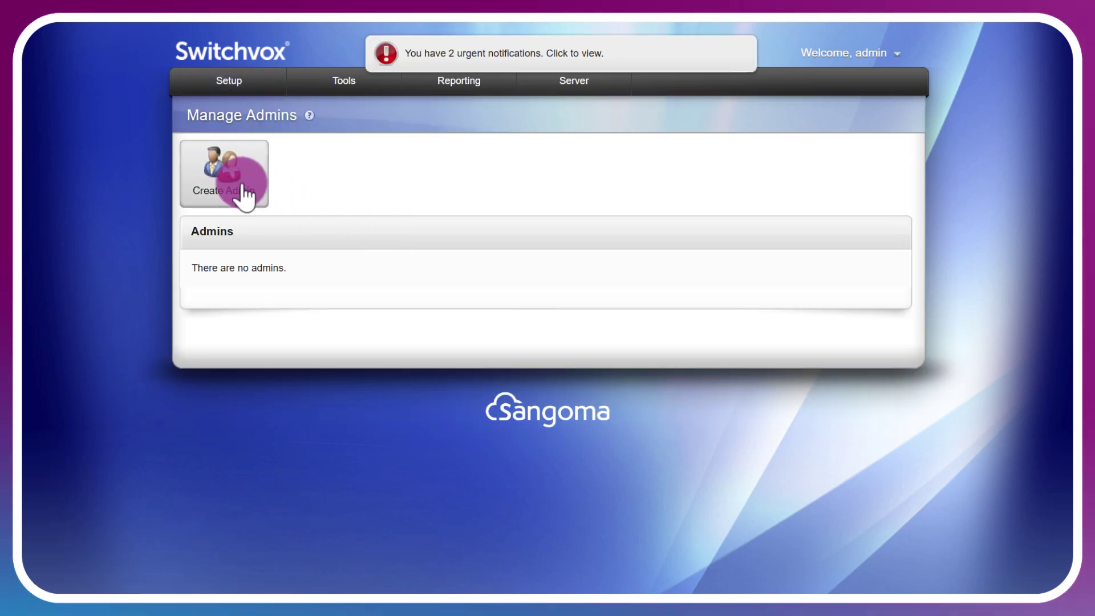
left_click(240, 183)
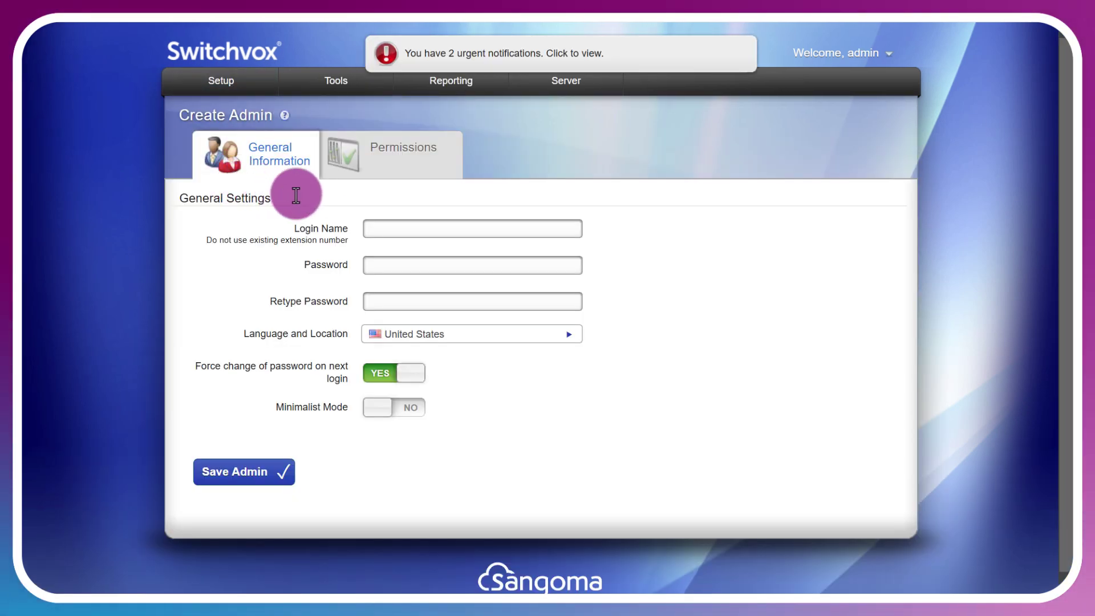
left_click(469, 229)
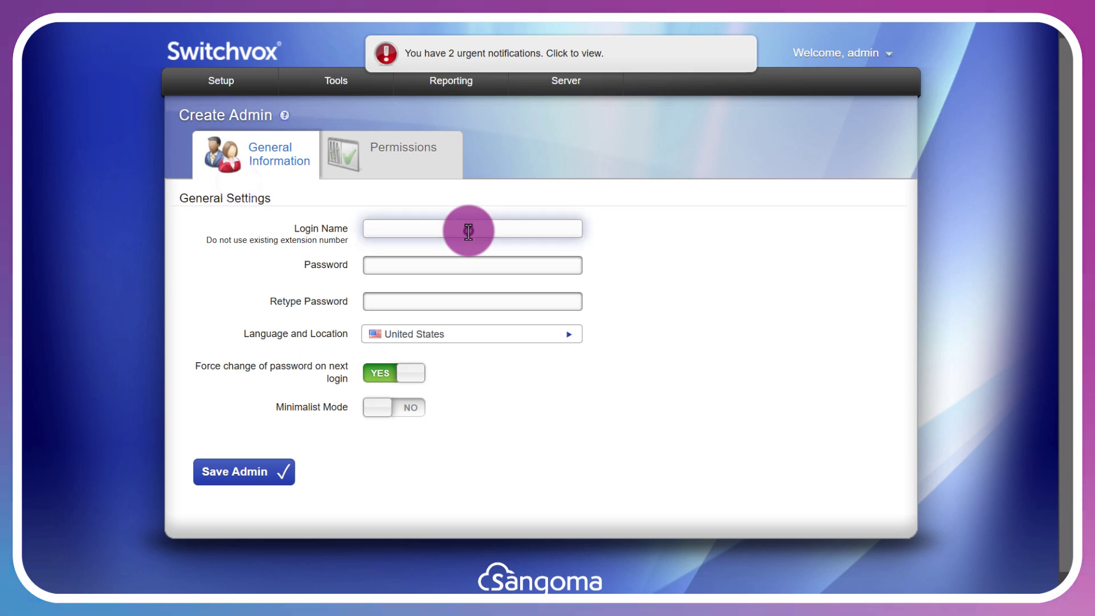
type("mrjones")
key("Tab")
type("password")
key("Tab")
type("p")
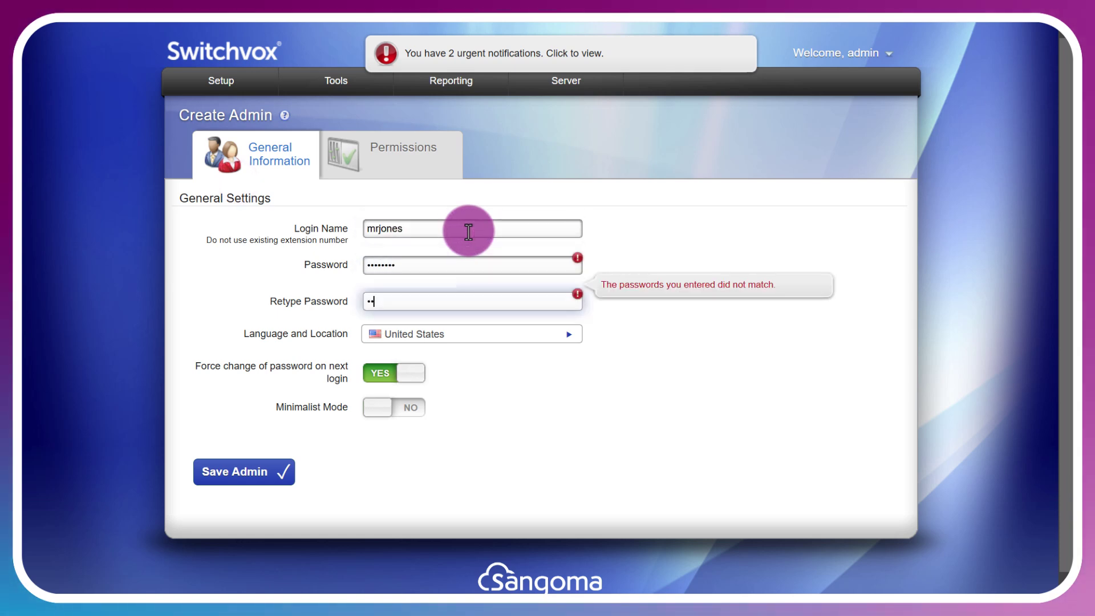
type("assword")
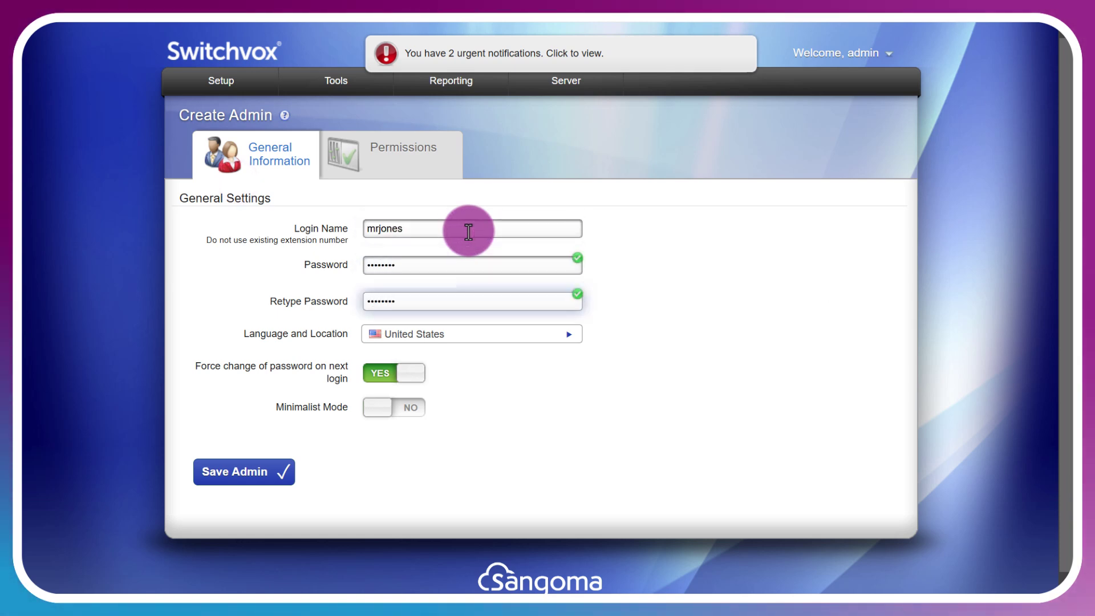
left_click(558, 336)
left_click(558, 337)
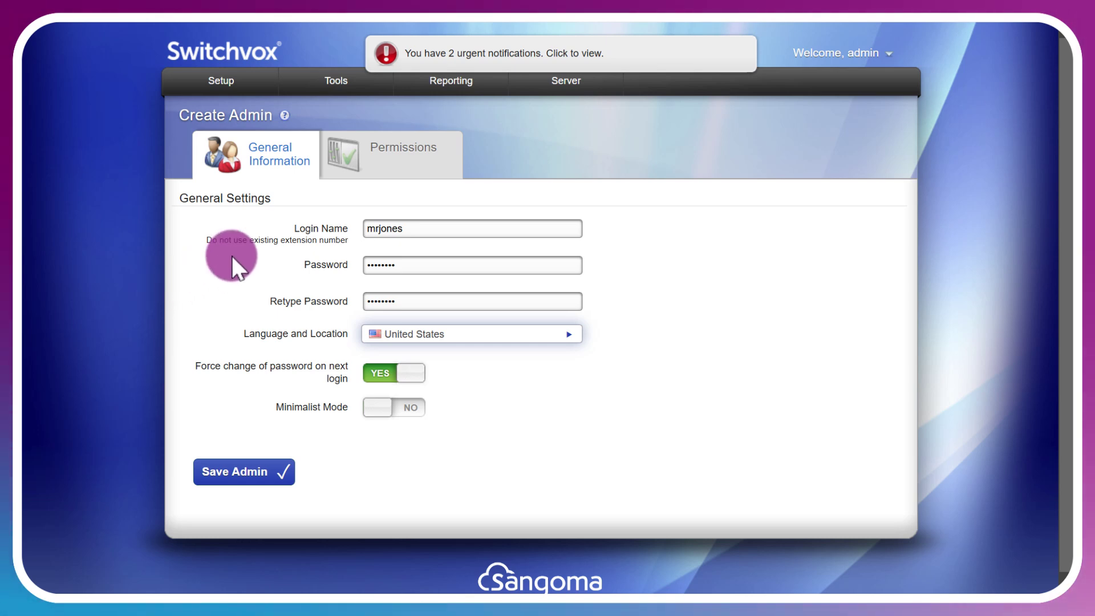
Grant the new admin Read/Write on Extensions Groups and Maintenance Backups, then save the admin.
left_click(414, 161)
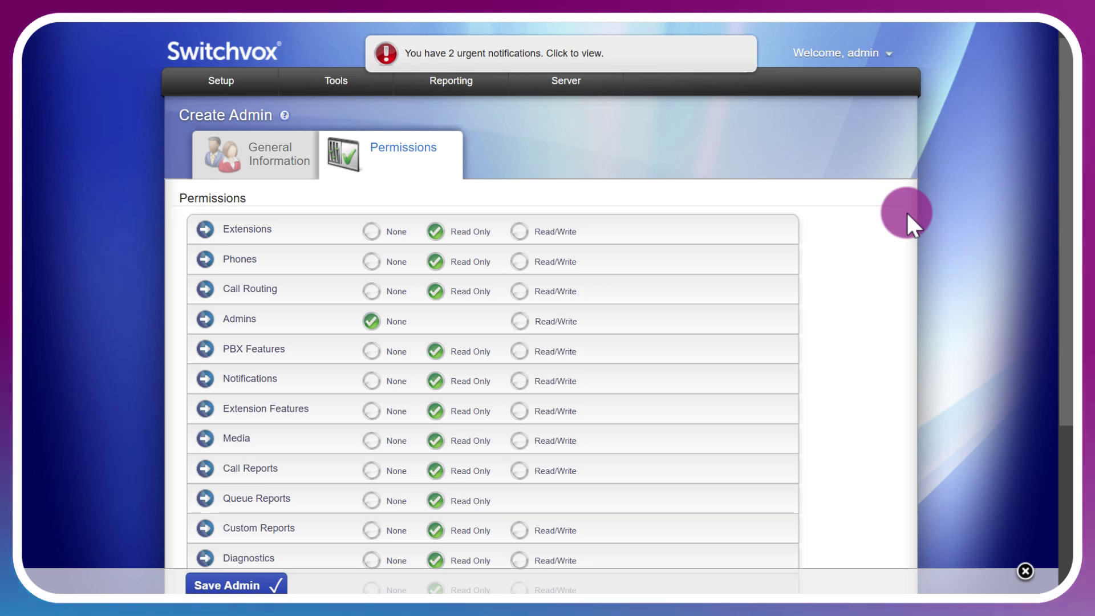
scroll(903, 228, "down", 2)
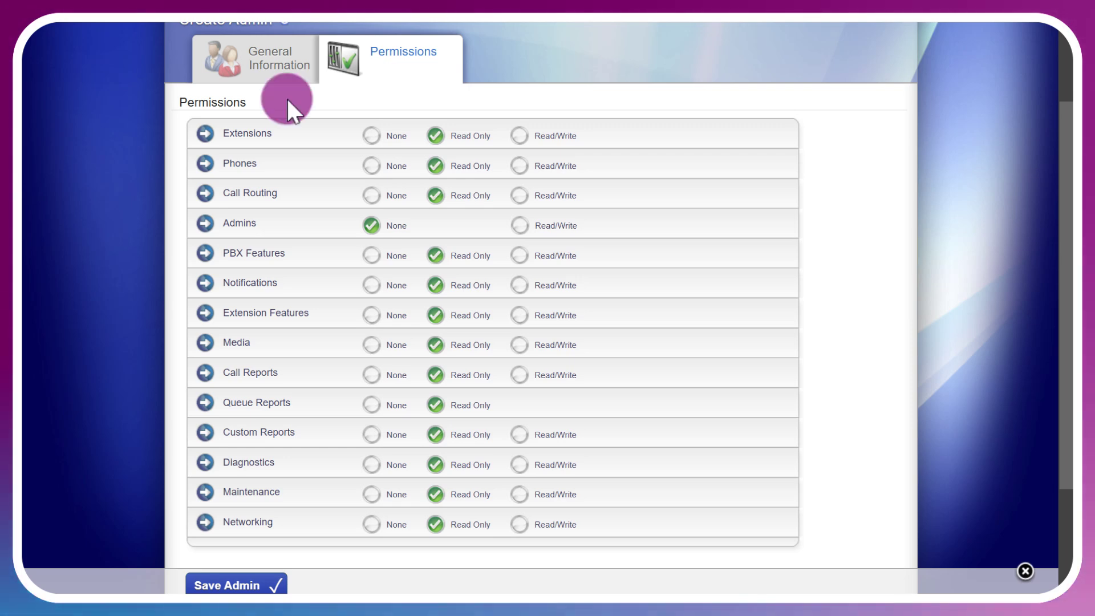
left_click(293, 133)
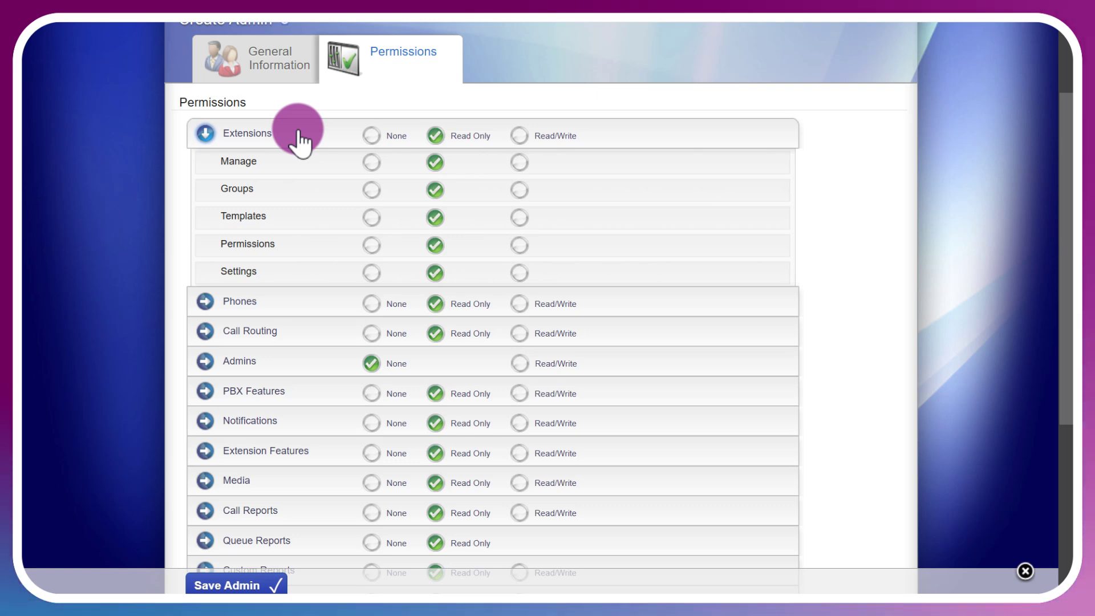
left_click(522, 191)
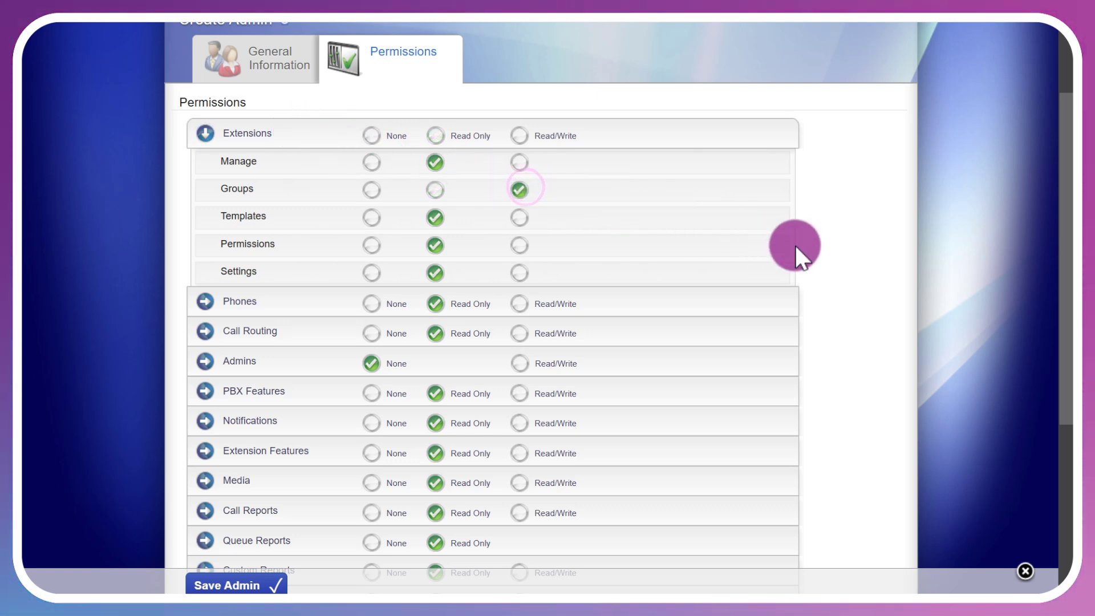
scroll(833, 253, "down", 3)
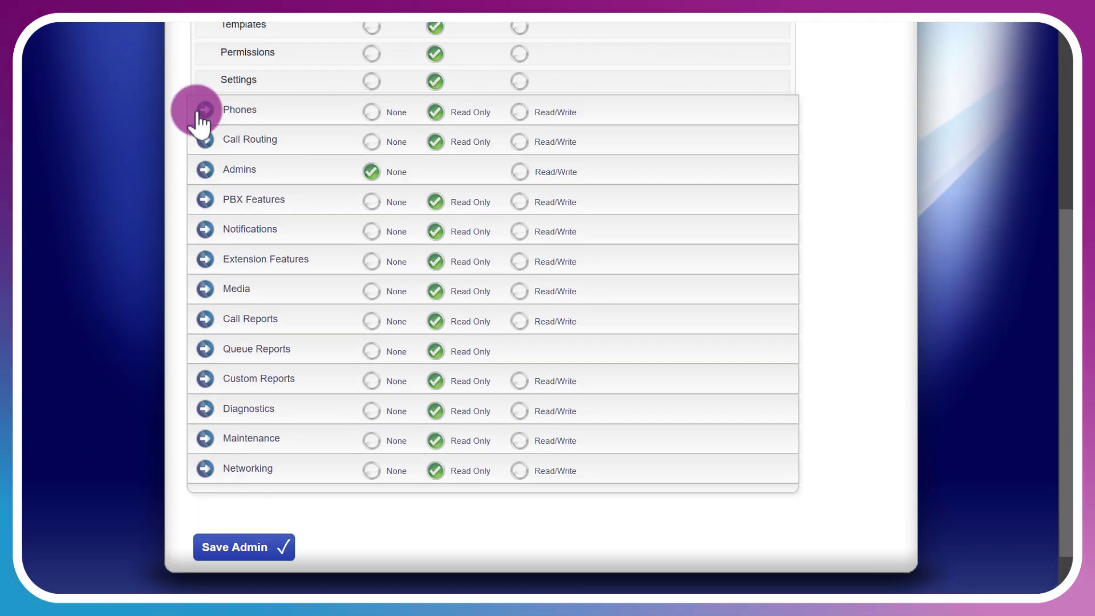
left_click(204, 436)
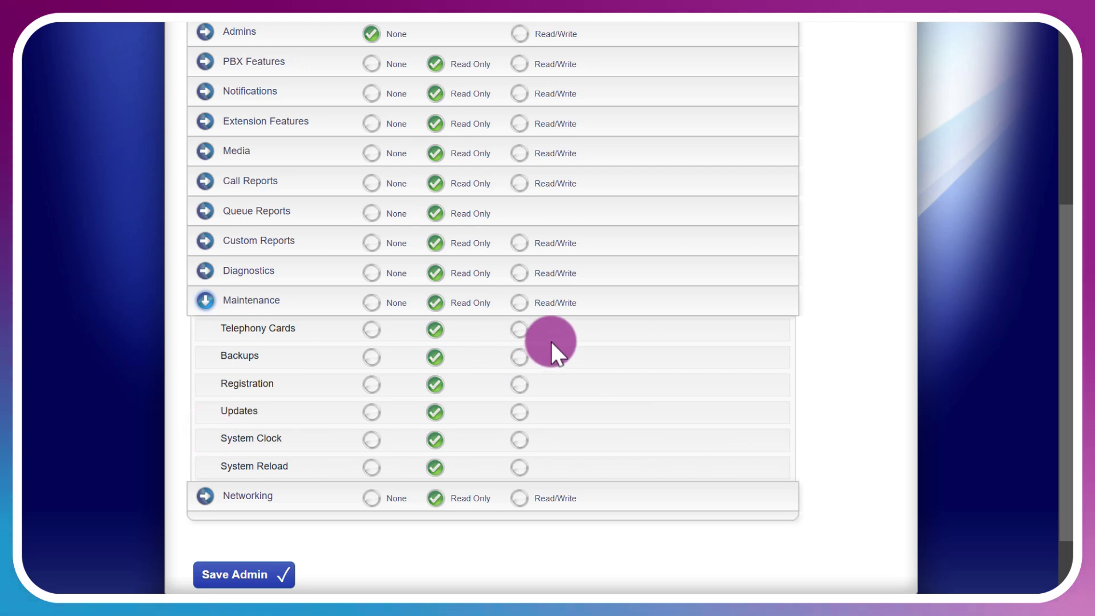
left_click(520, 358)
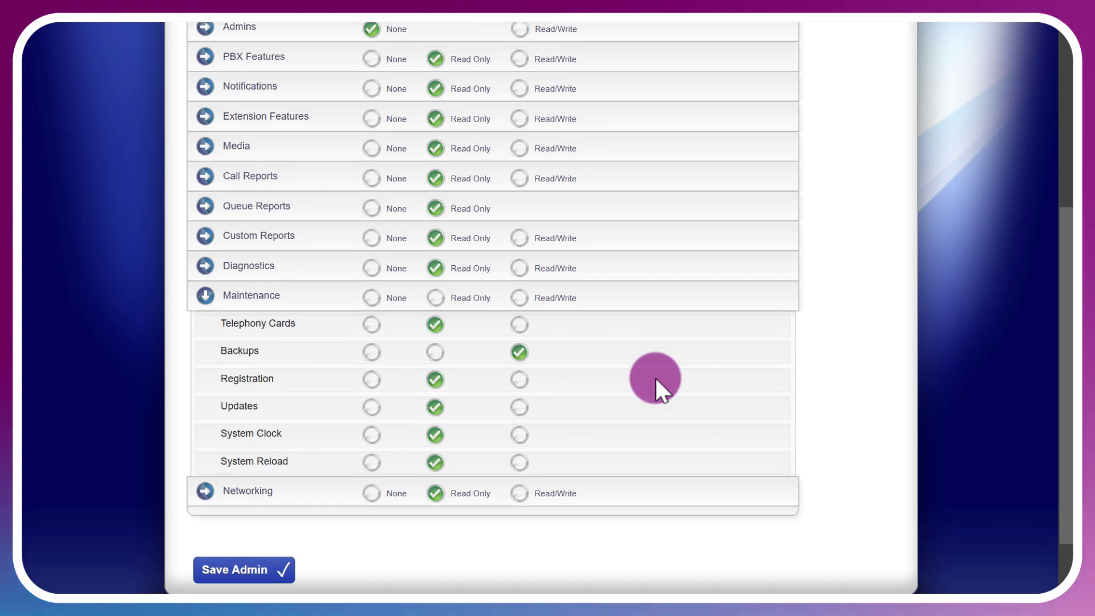
key("Return")
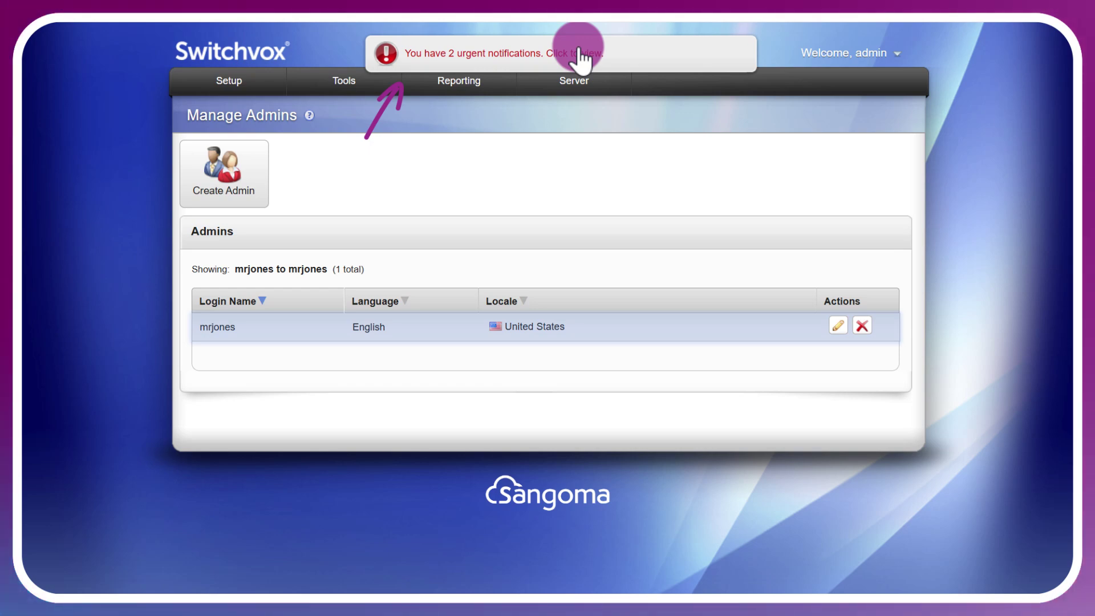
Open the urgent notifications and the Access Control warning about the All Networks rule.
left_click(582, 57)
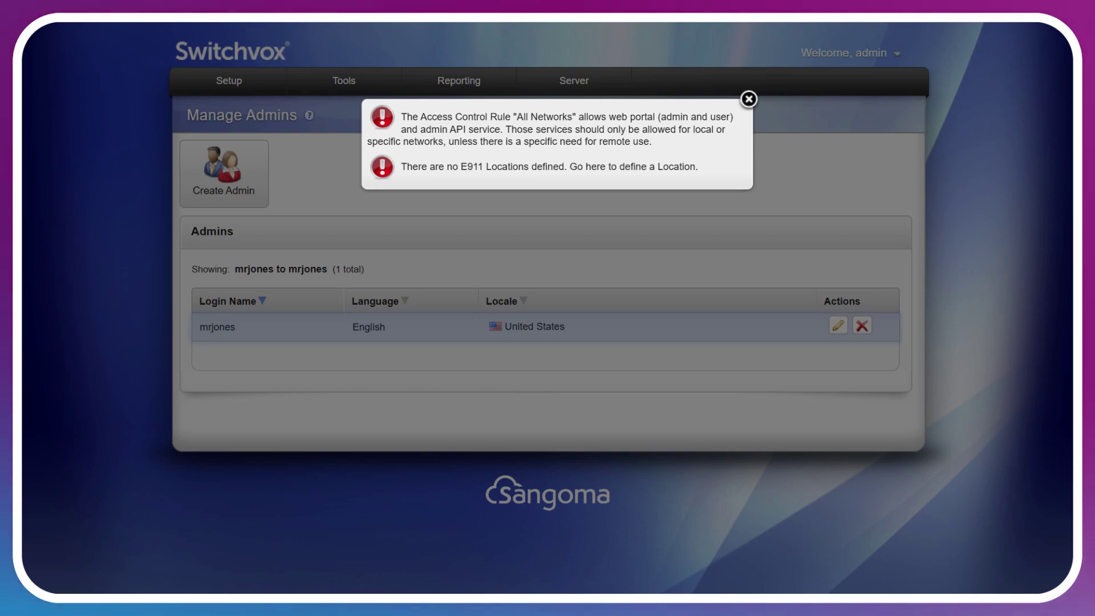
left_click(570, 123)
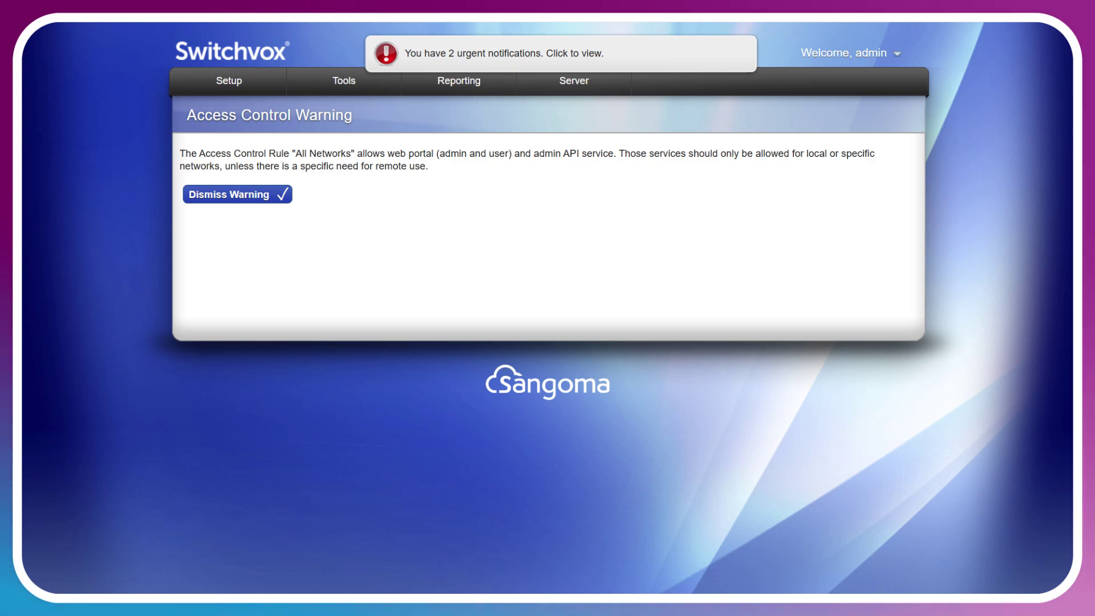
Dismiss the Access Control warning and open Create Phone Location from the E911 notification.
left_click(263, 195)
mouse_move(573, 81)
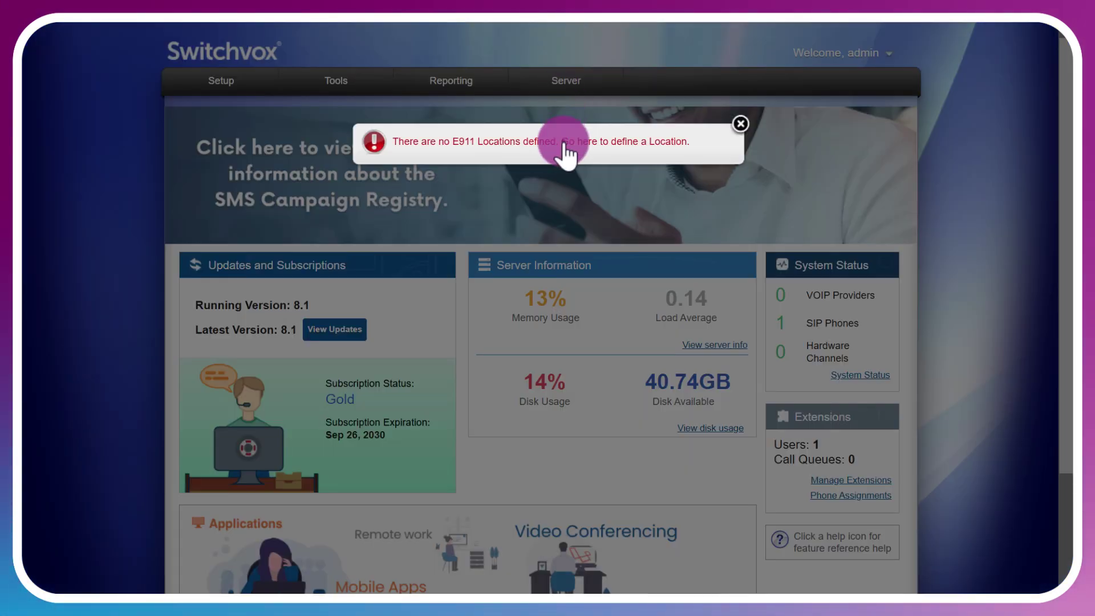
left_click(566, 146)
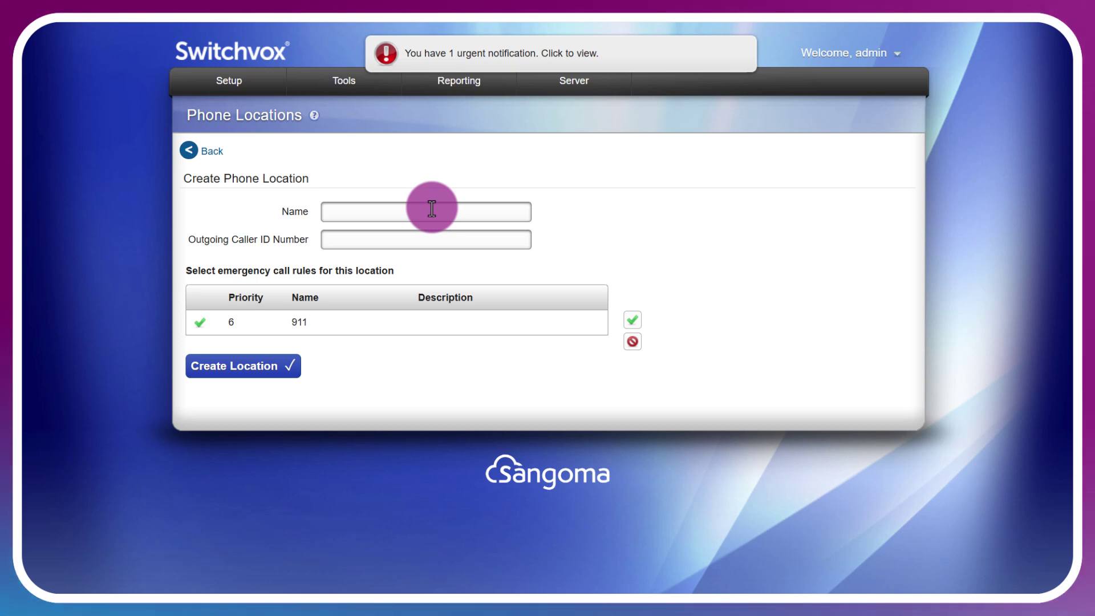
Create phone location 'Office 1' with the suggested outgoing caller ID number and the 911 rule.
left_click(432, 209)
type("Office 1")
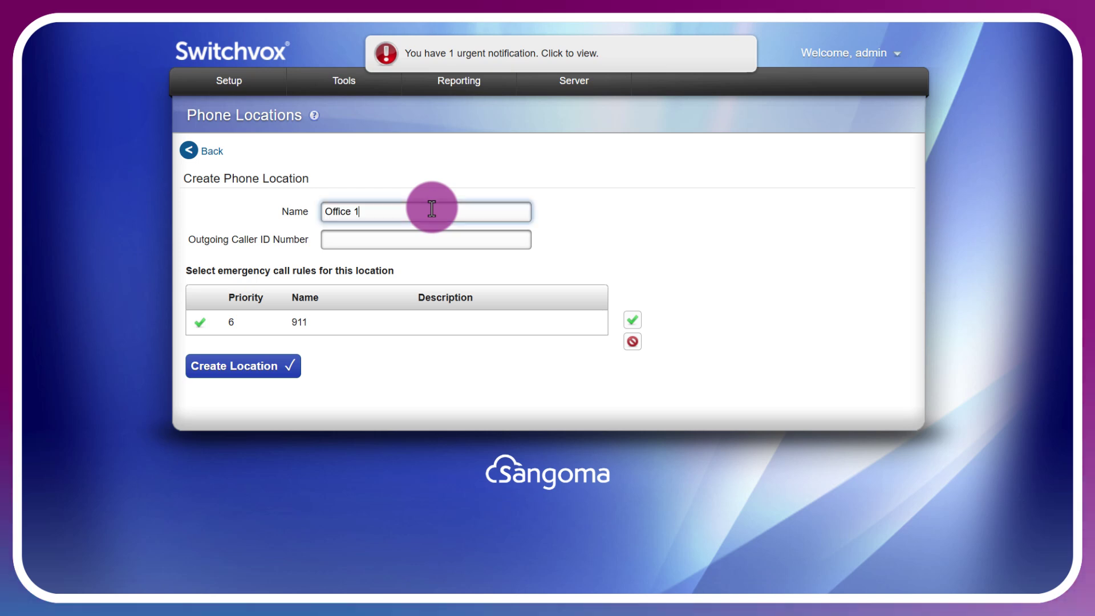
key("Tab")
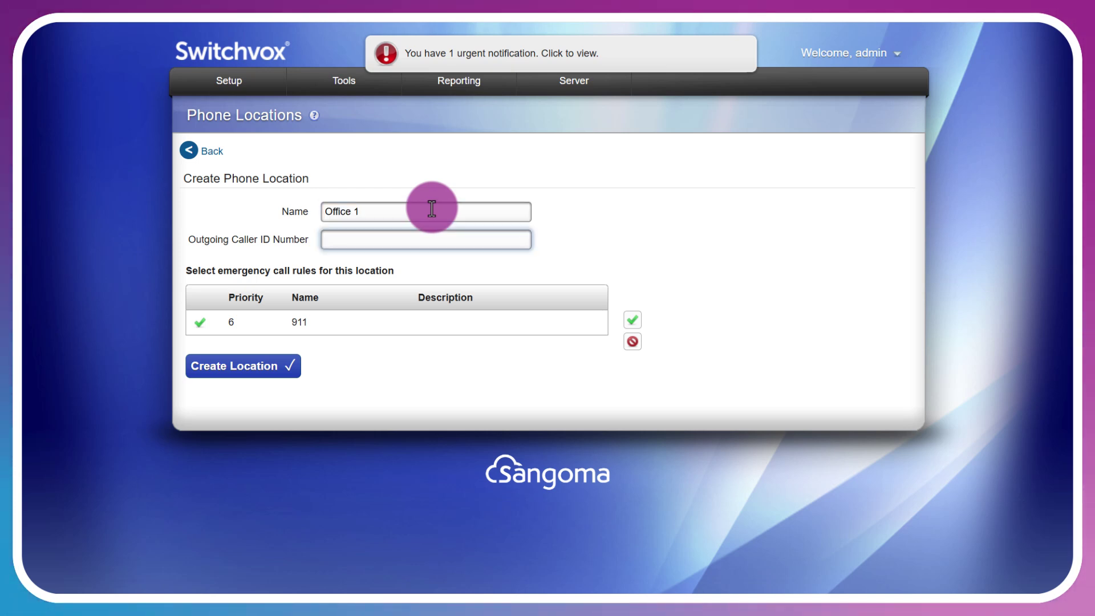
key("Down")
key("Down")
key("Return")
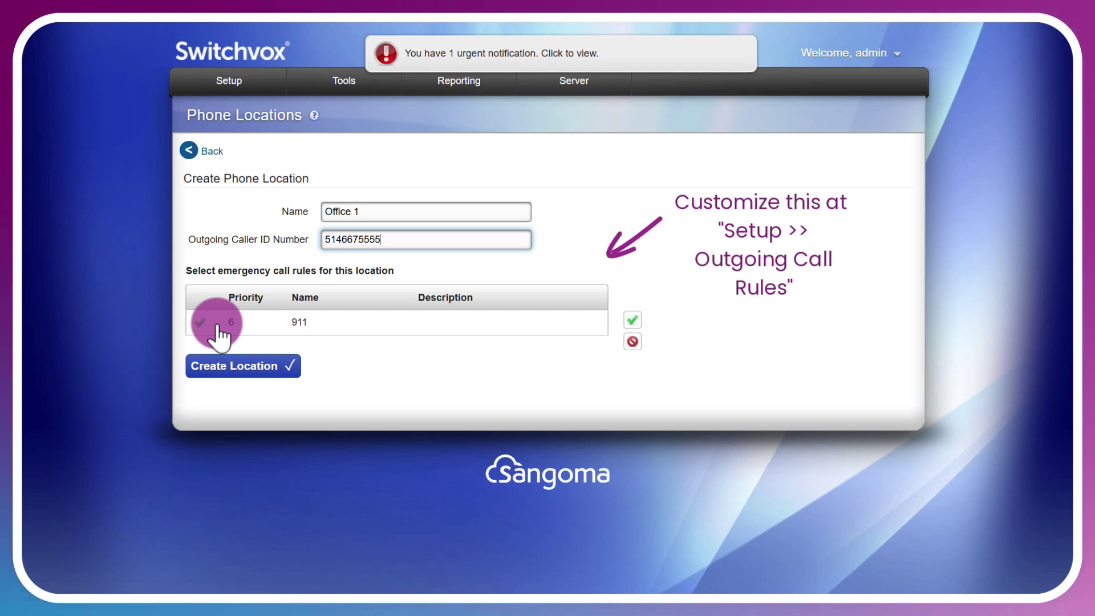
left_click(217, 324)
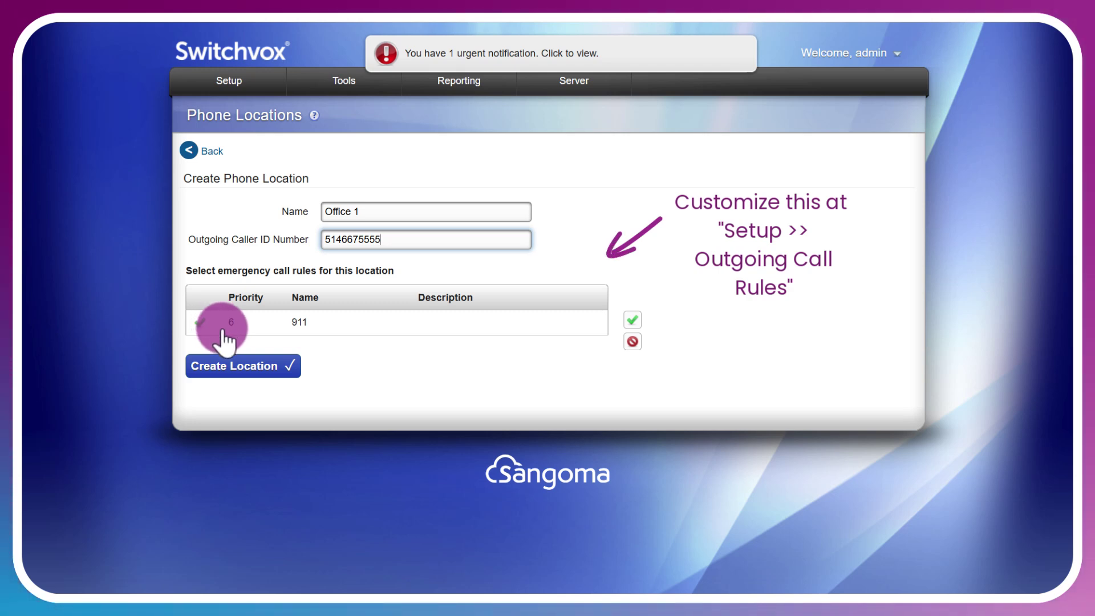
left_click(268, 366)
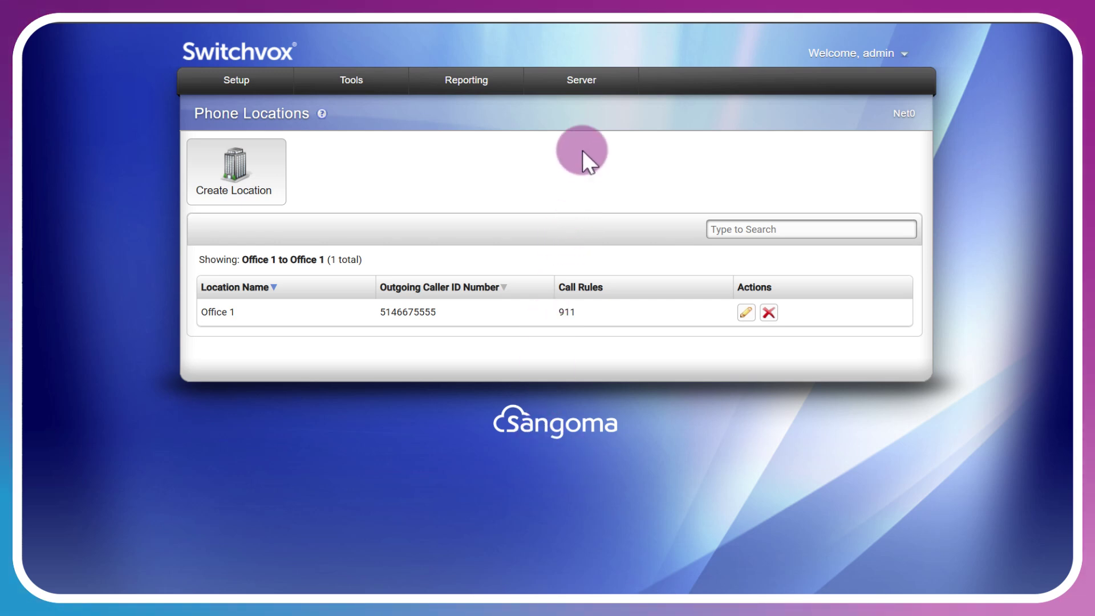
left_click(592, 82)
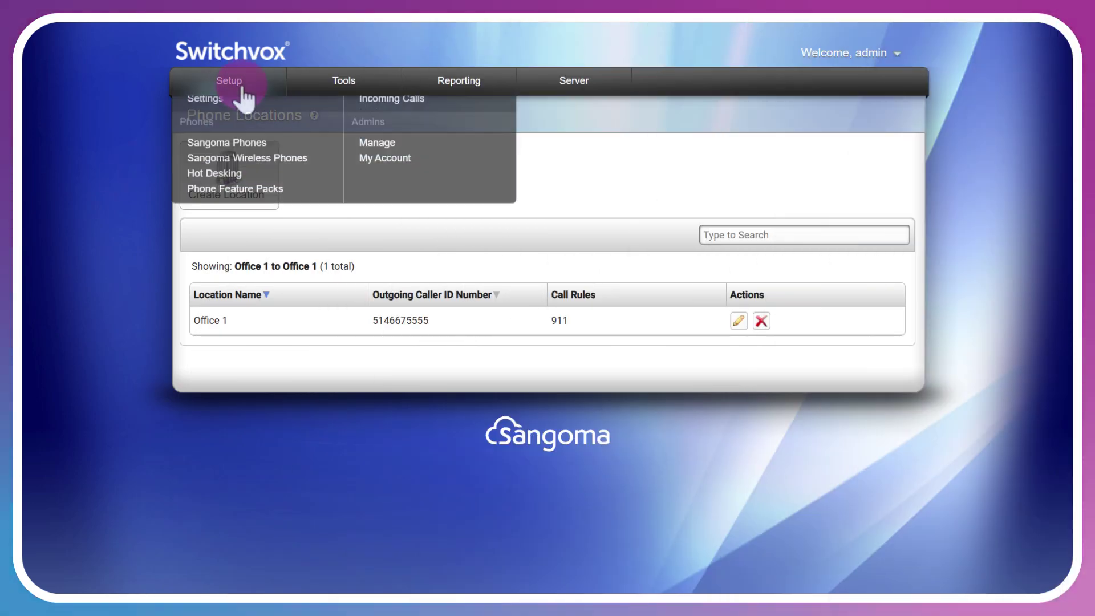
View the five extensions in Manage Extensions, then go back to the admin dashboard.
left_click(210, 130)
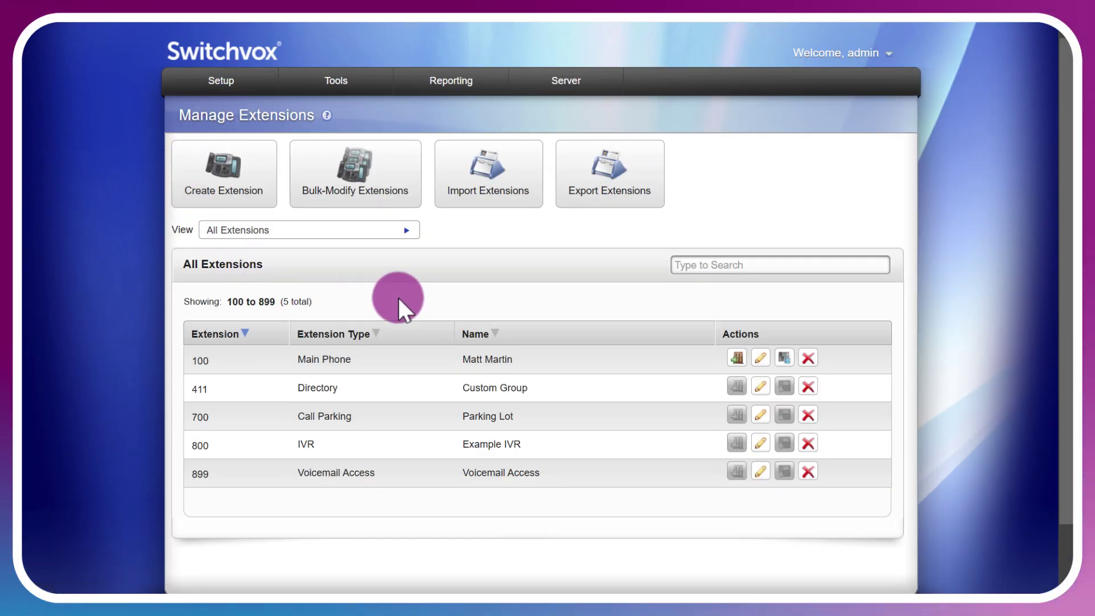
left_click(551, 333)
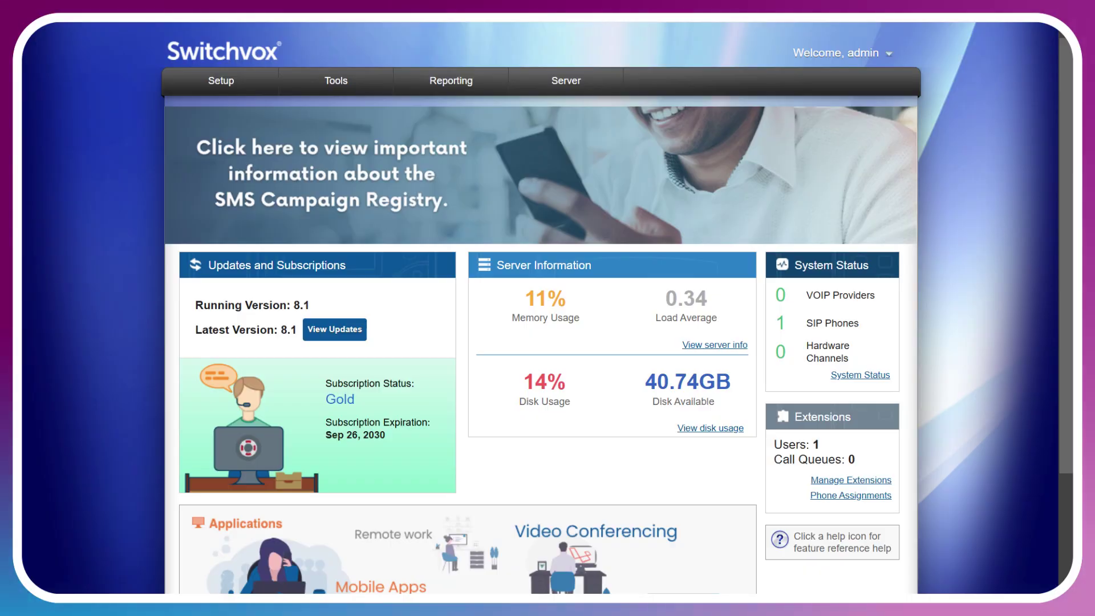
Scroll down the dashboard and open the disk usage details showing 14% used.
scroll(541, 308, "down", 2)
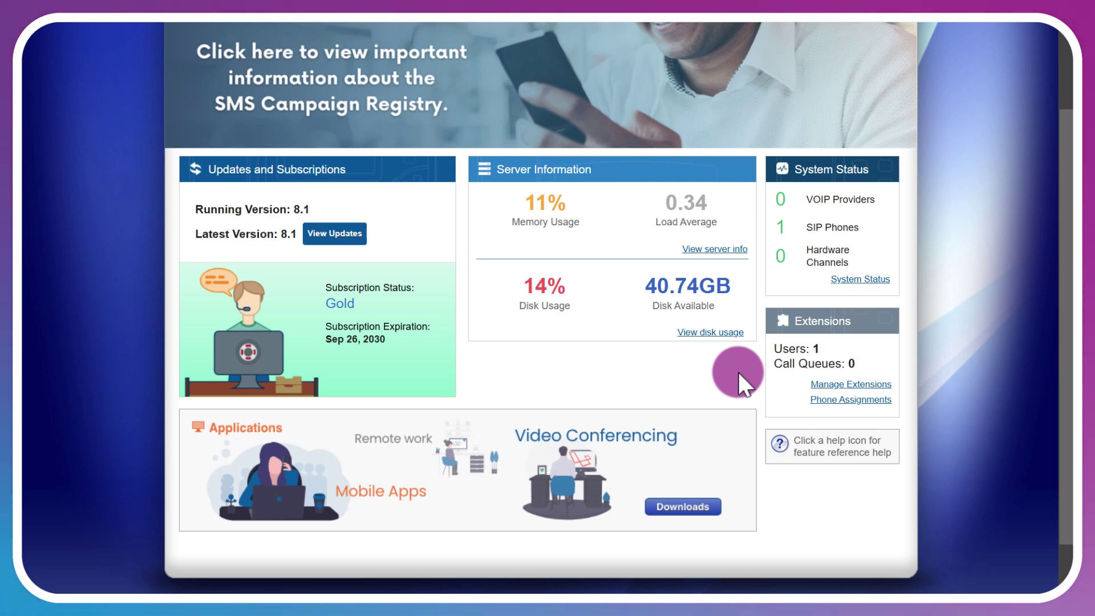
left_click(713, 346)
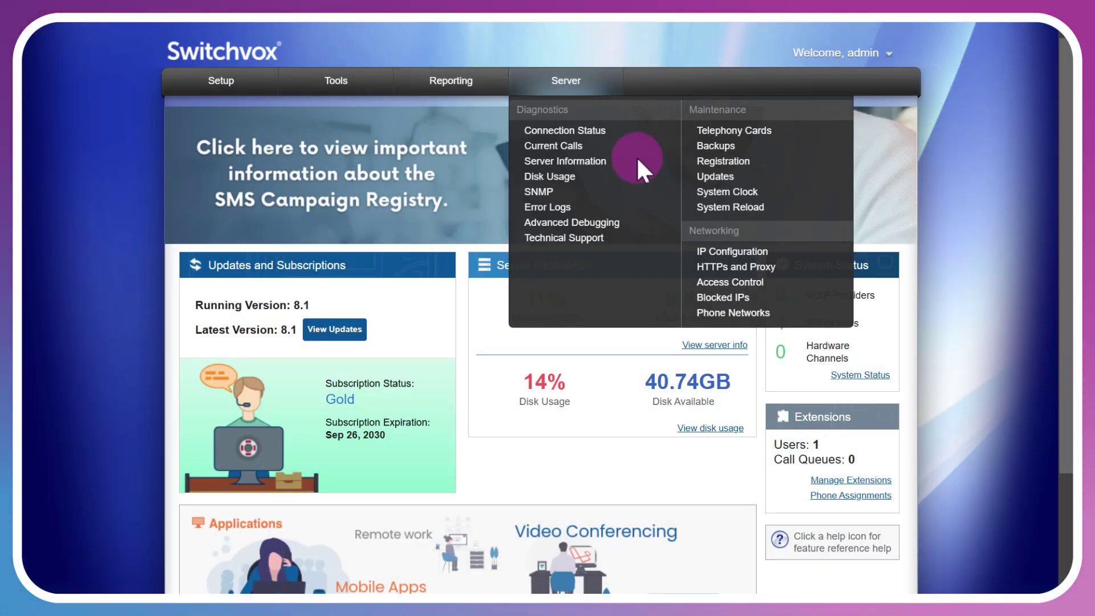
Open the Disk Usage Breakdown page, showing the disk 14.1% full (6.7 GB of 47.4 GB).
left_click(552, 178)
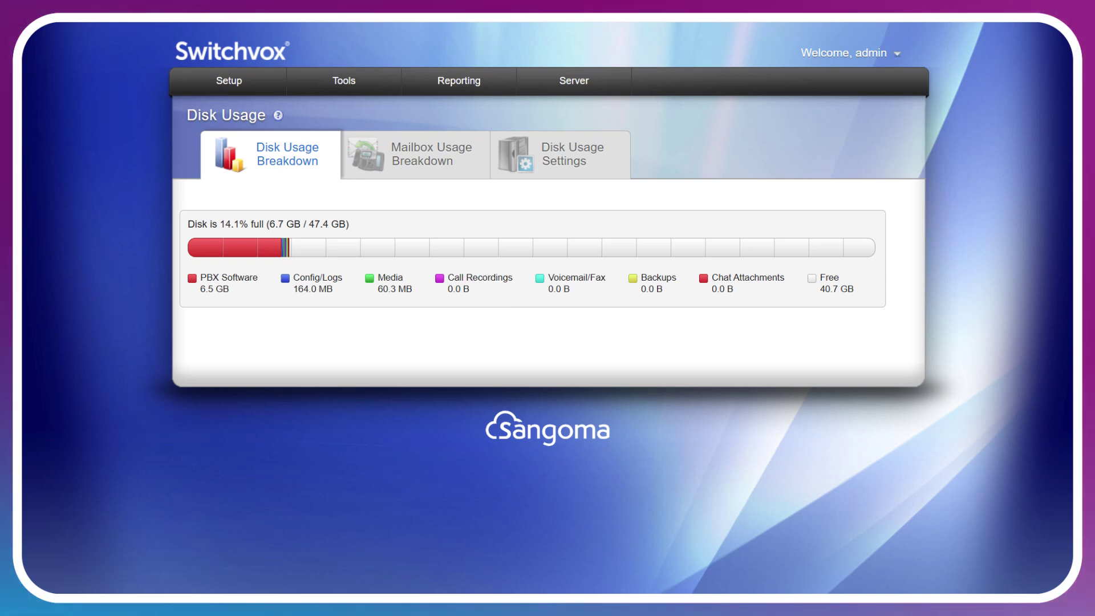
Check per-extension voicemail and fax usage, then view settings: 500 MB chat space, 10 MB max file.
left_click(465, 166)
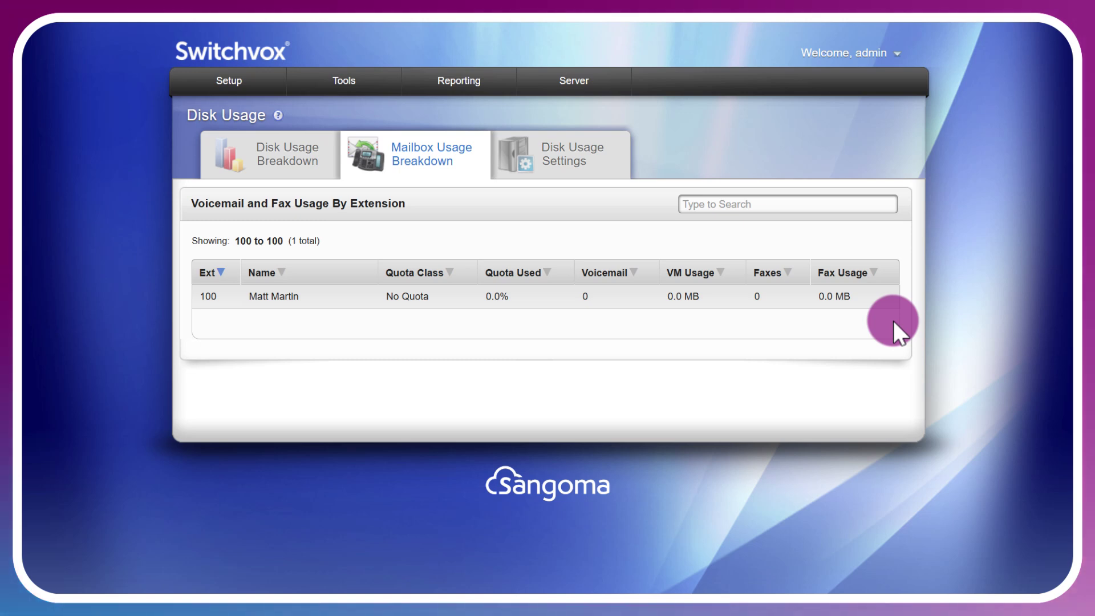
left_click(575, 154)
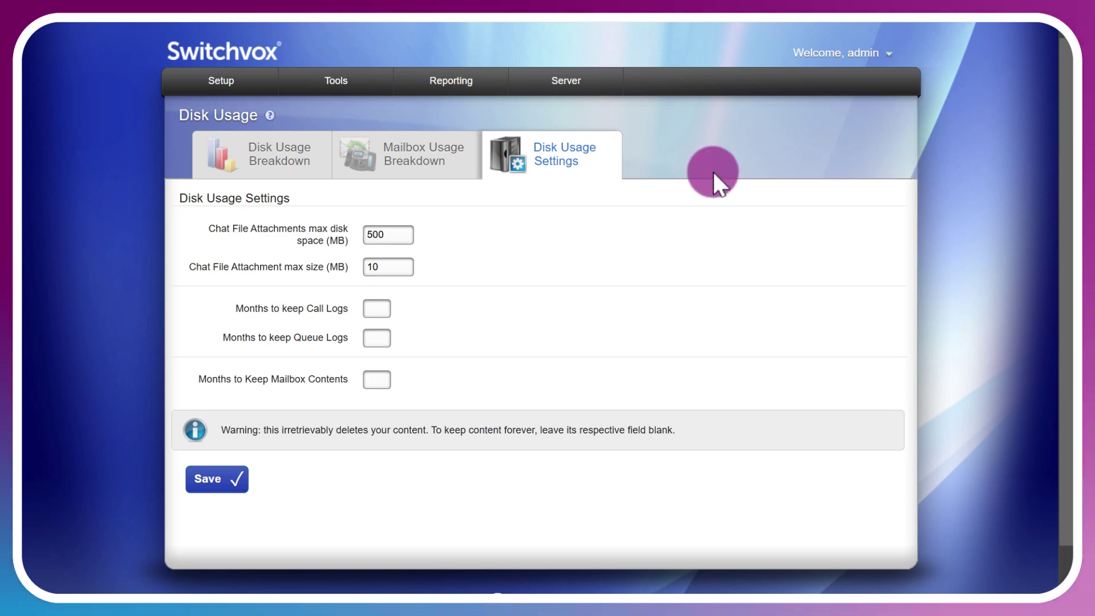
Review the 137 blocked IP addresses and the IP blocking options.
mouse_move(571, 83)
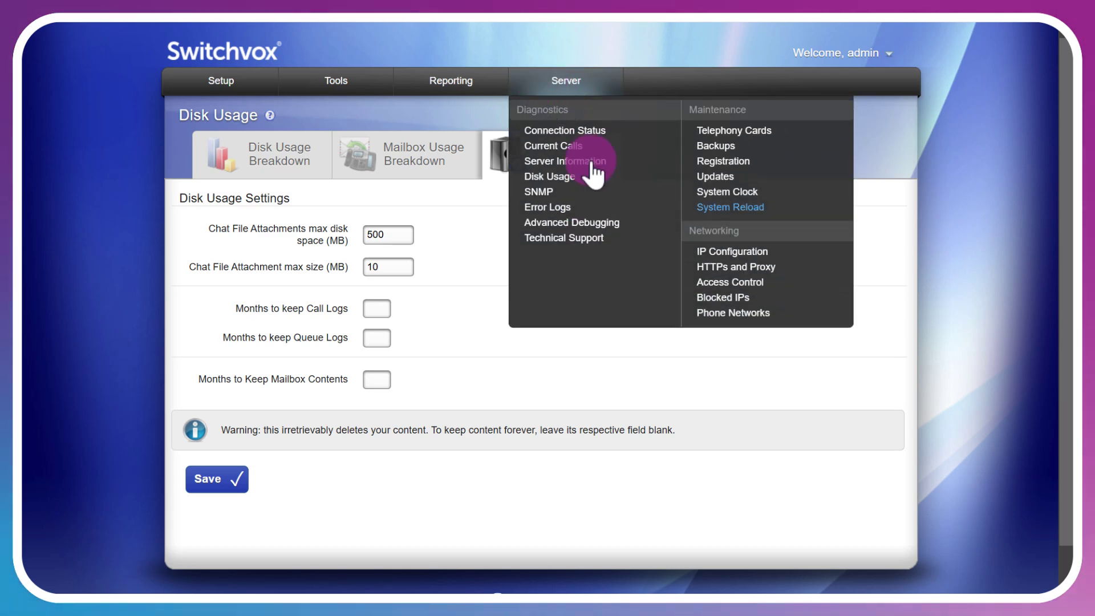
left_click(741, 298)
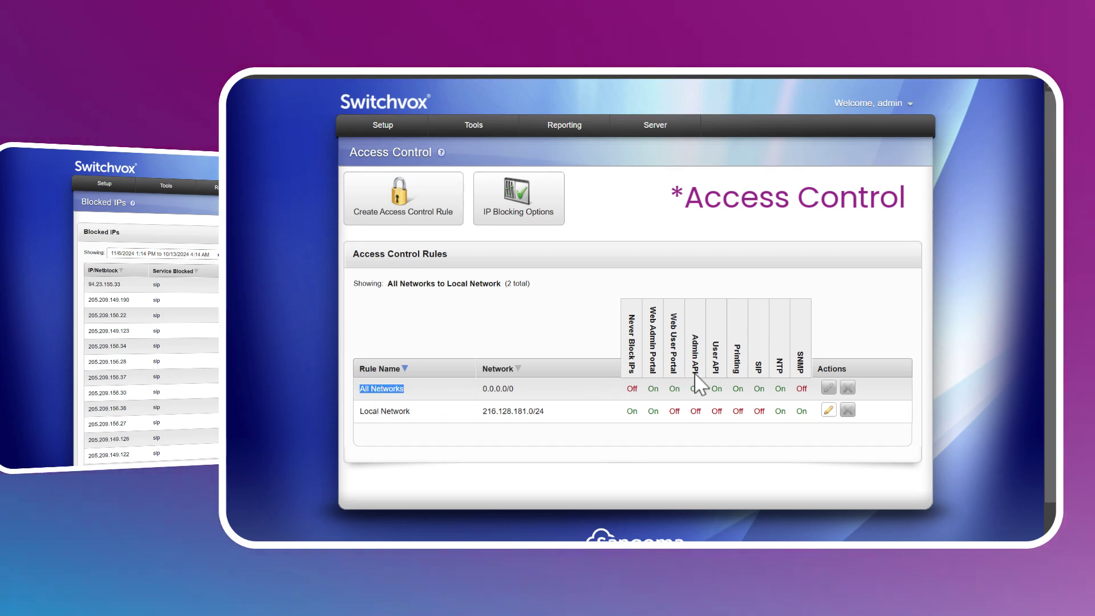
left_click(519, 199)
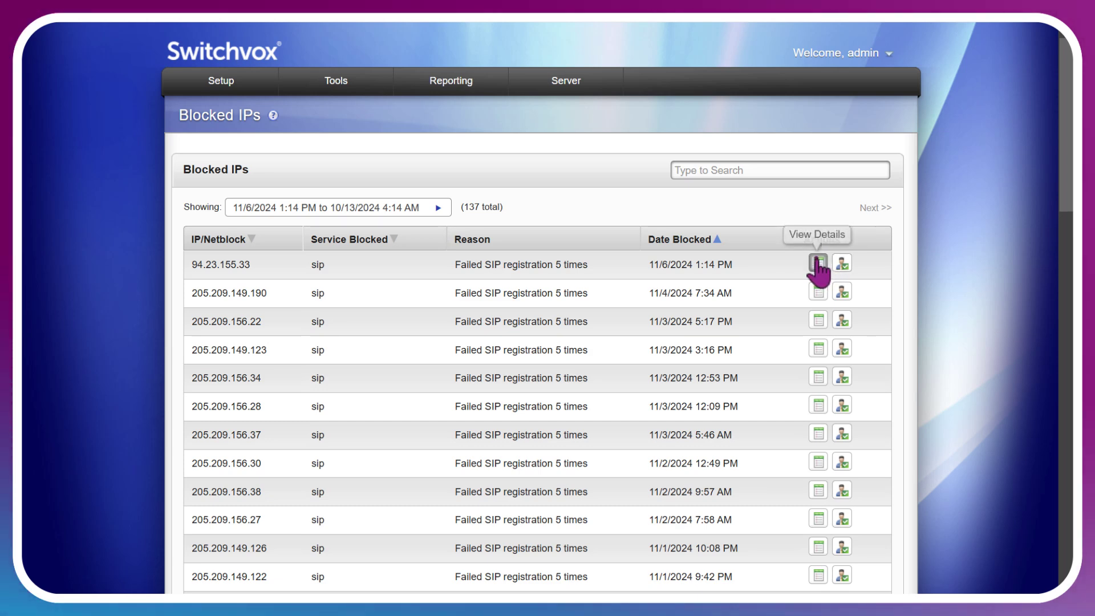
View the IP access log for blocked address 94.23.155.33.
left_click(818, 264)
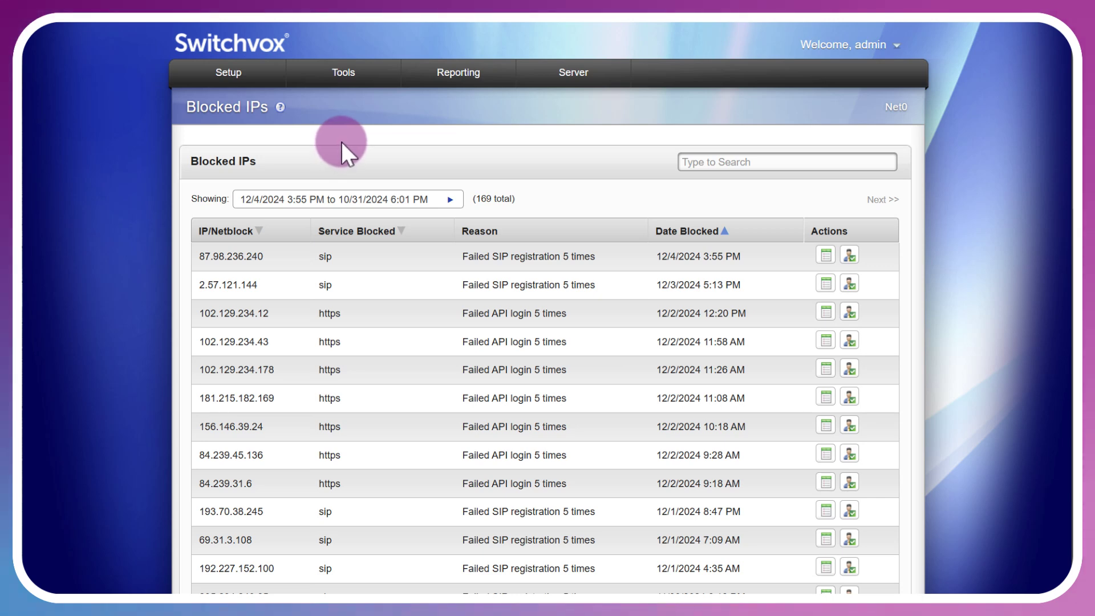
Go to Tools > Alerts Manager and start a new alert subscription.
left_click(348, 86)
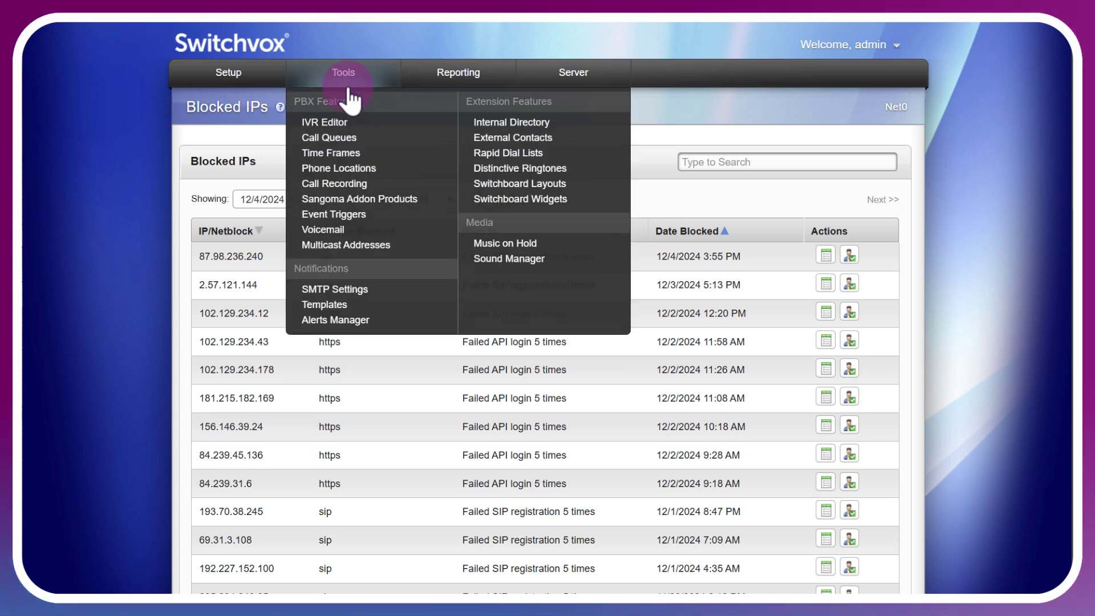
left_click(342, 317)
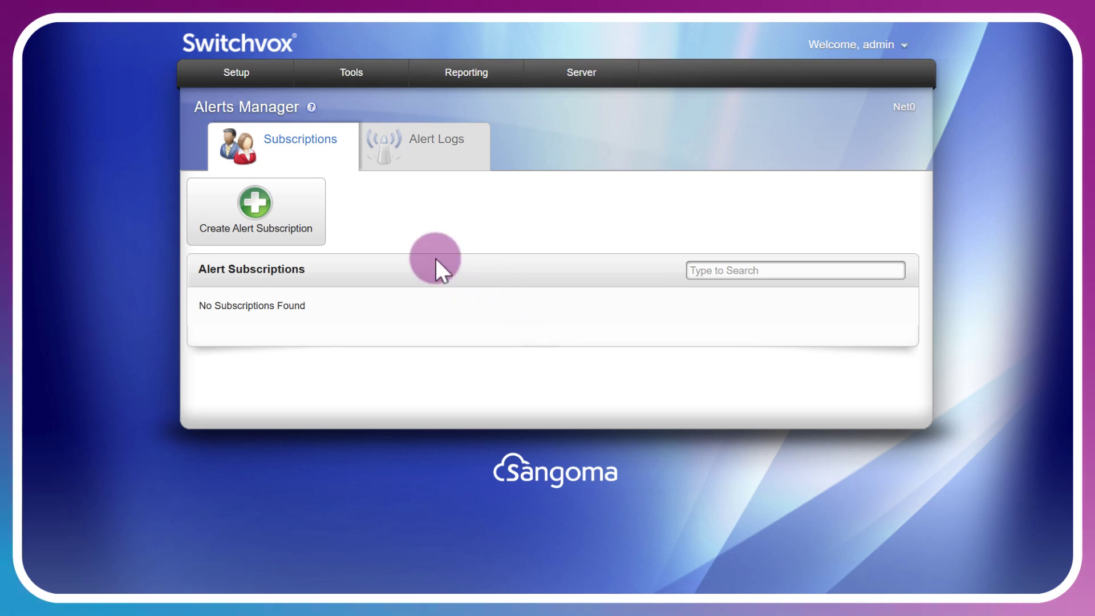
left_click(308, 207)
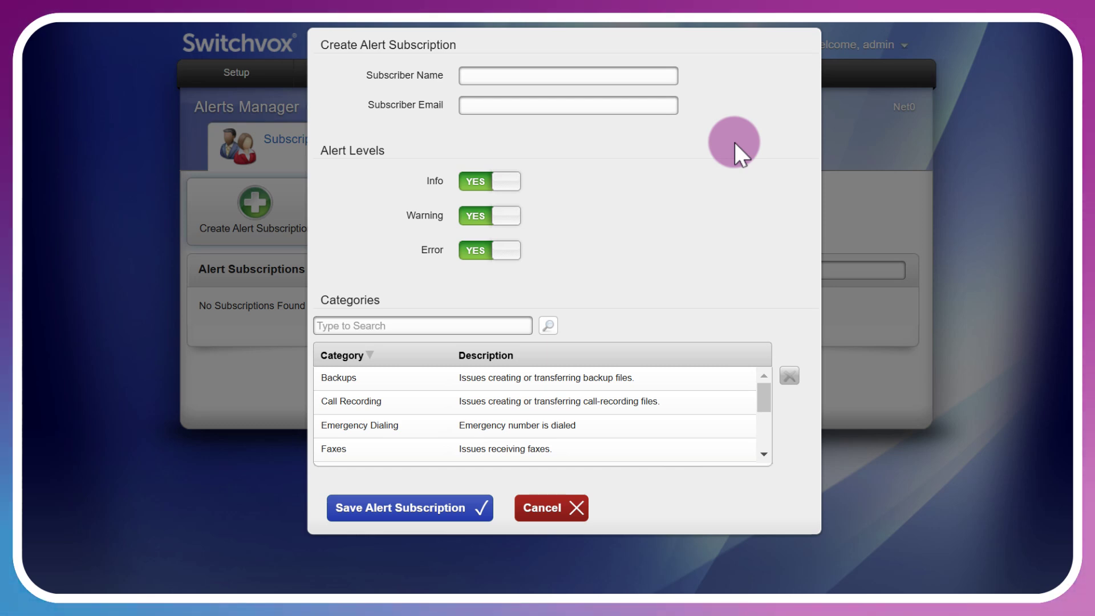
Select the Backups and System alert categories for the subscription.
left_click(607, 379)
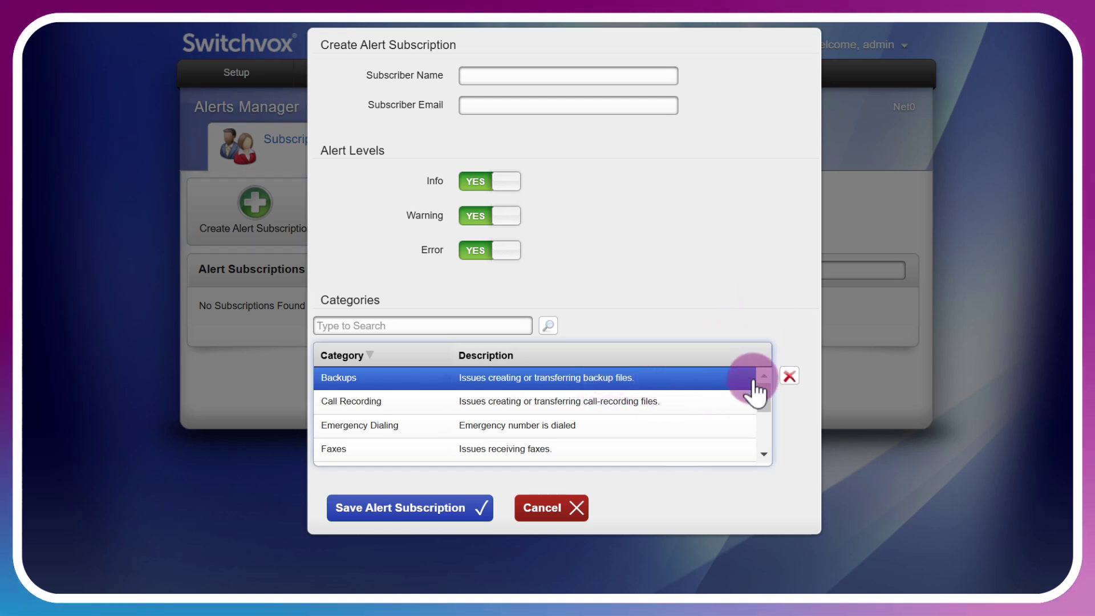
left_click_drag(762, 396, 762, 403)
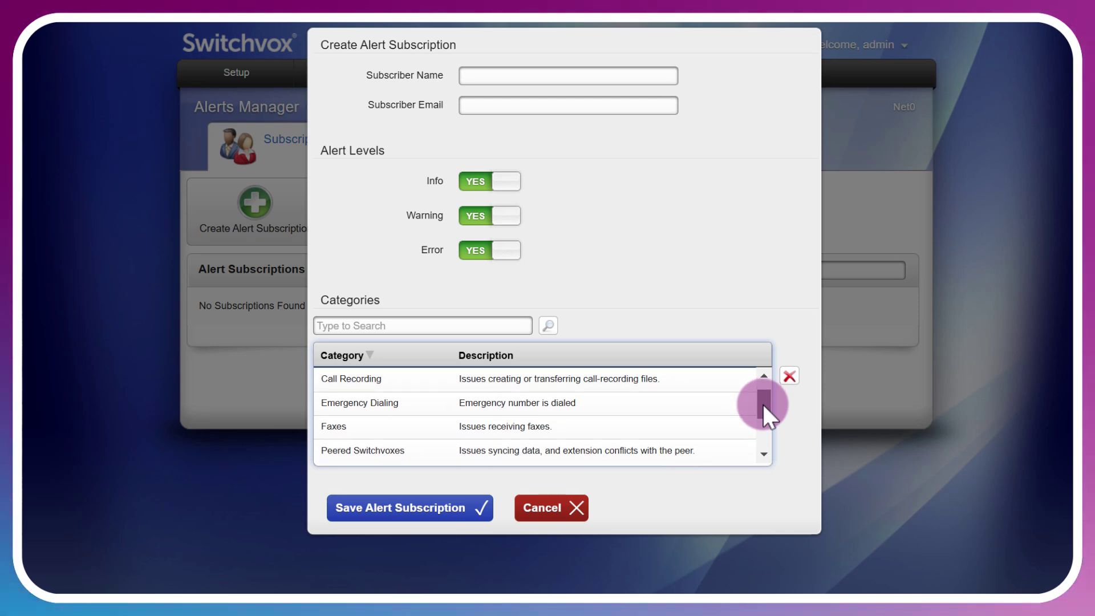
left_click_drag(762, 404, 756, 436)
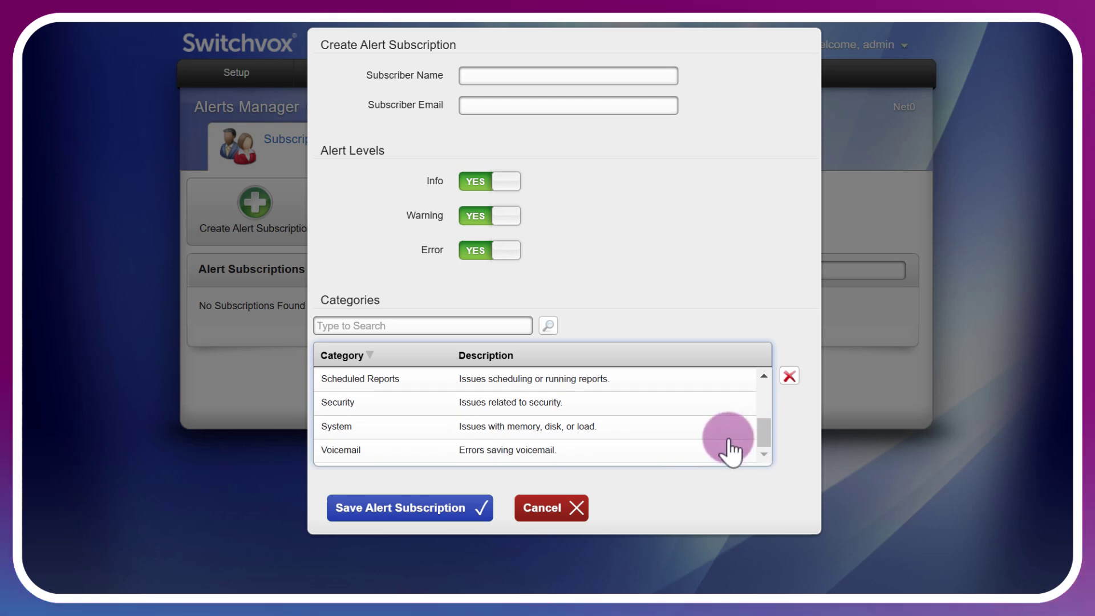
left_click(640, 431)
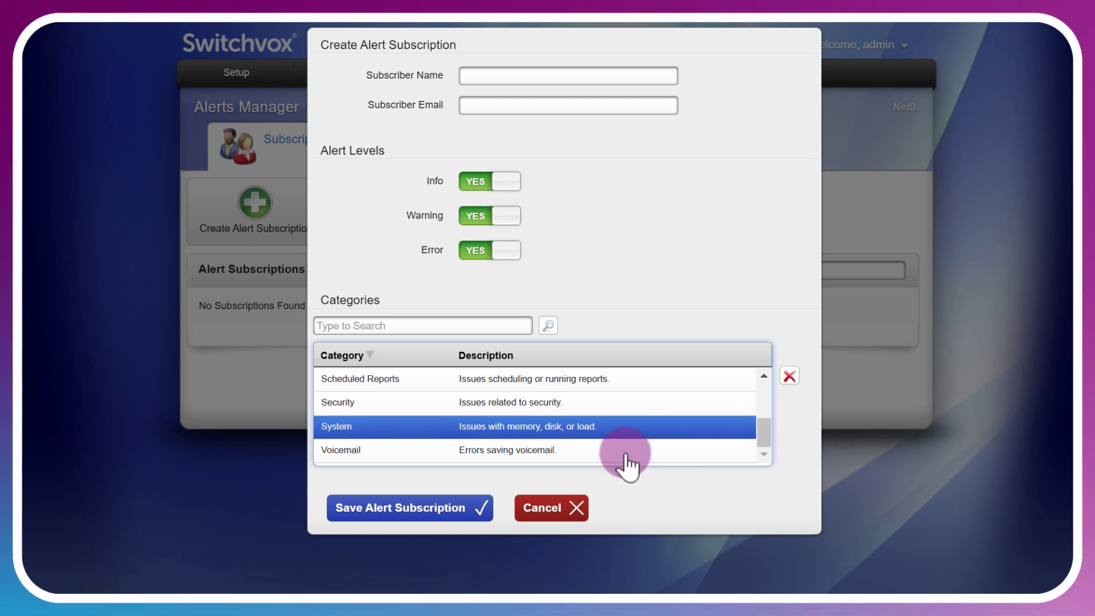
Enter the subscriber's name and move on to the e-mail field.
left_click(525, 75)
type("Matt")
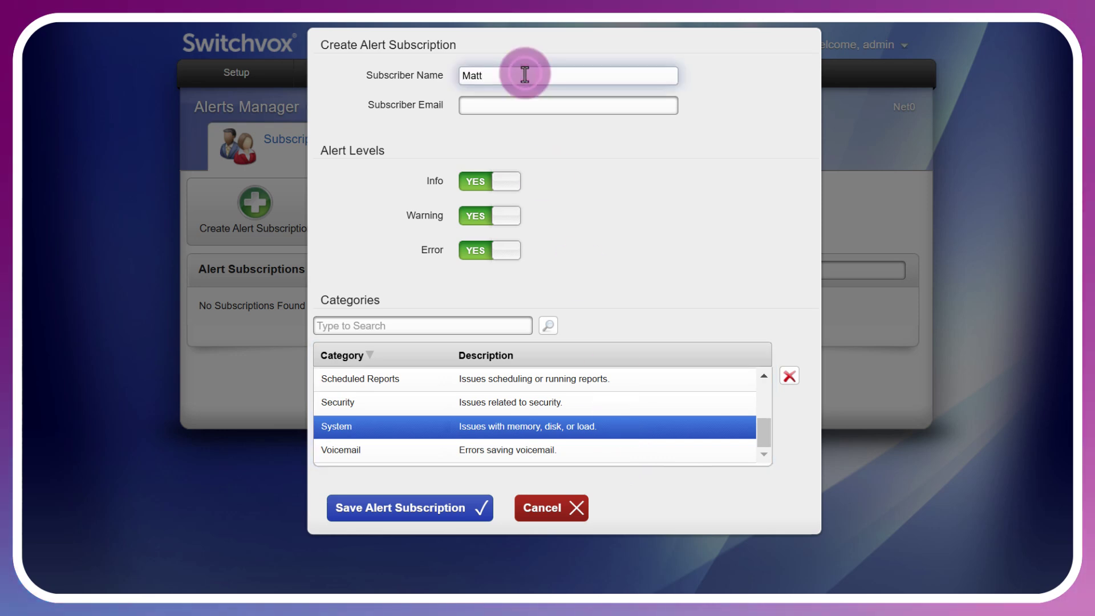
key("Tab")
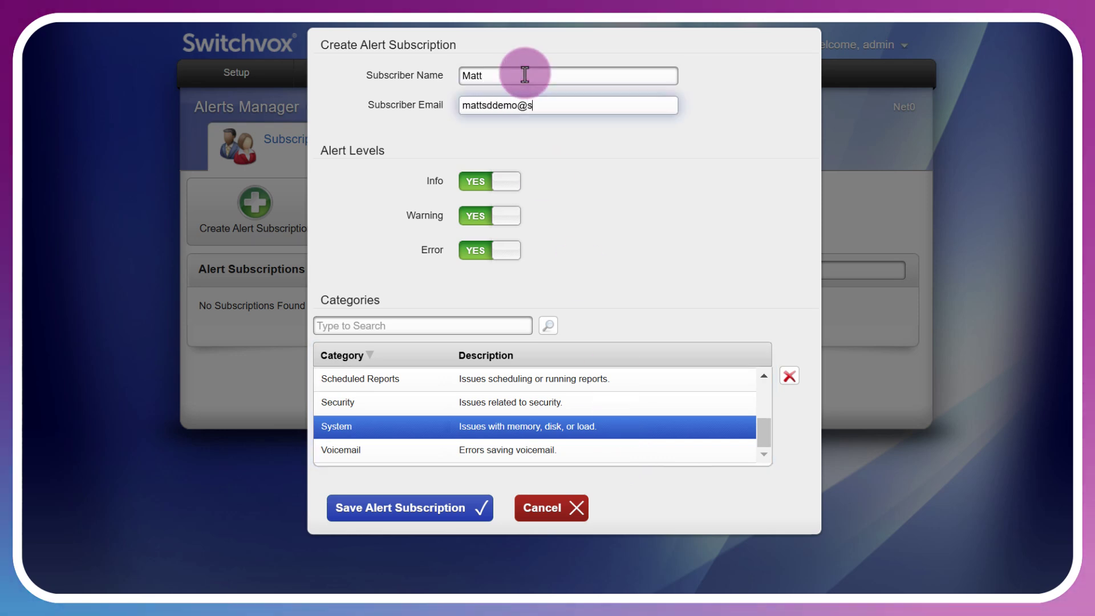
Save the subscription with the subscriber's e-mail, then cancel an edit turning off Info and Warning.
left_click(425, 510)
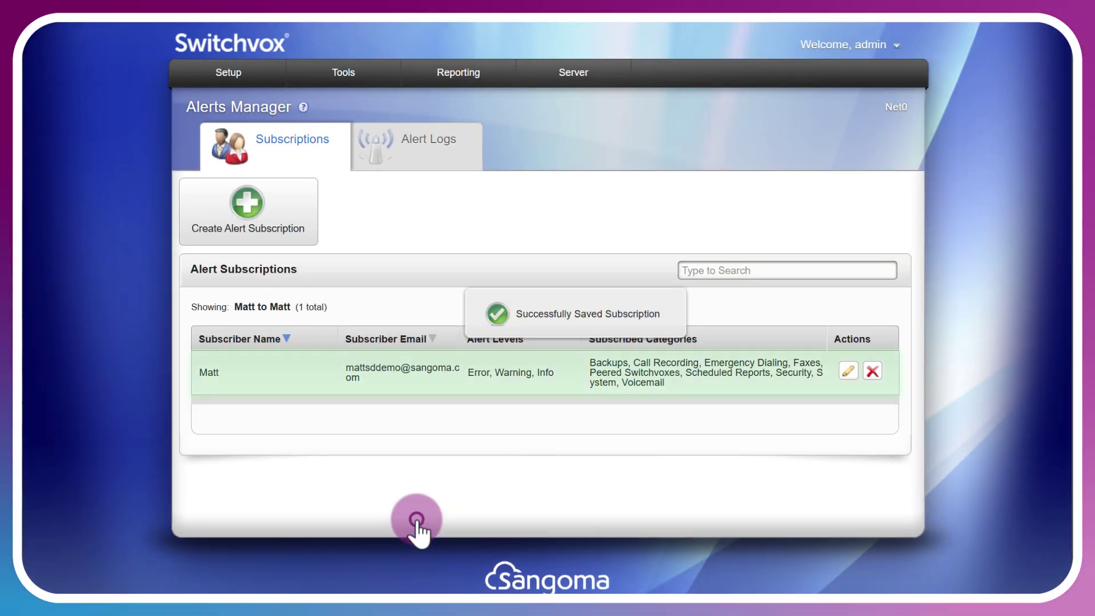
left_click(853, 375)
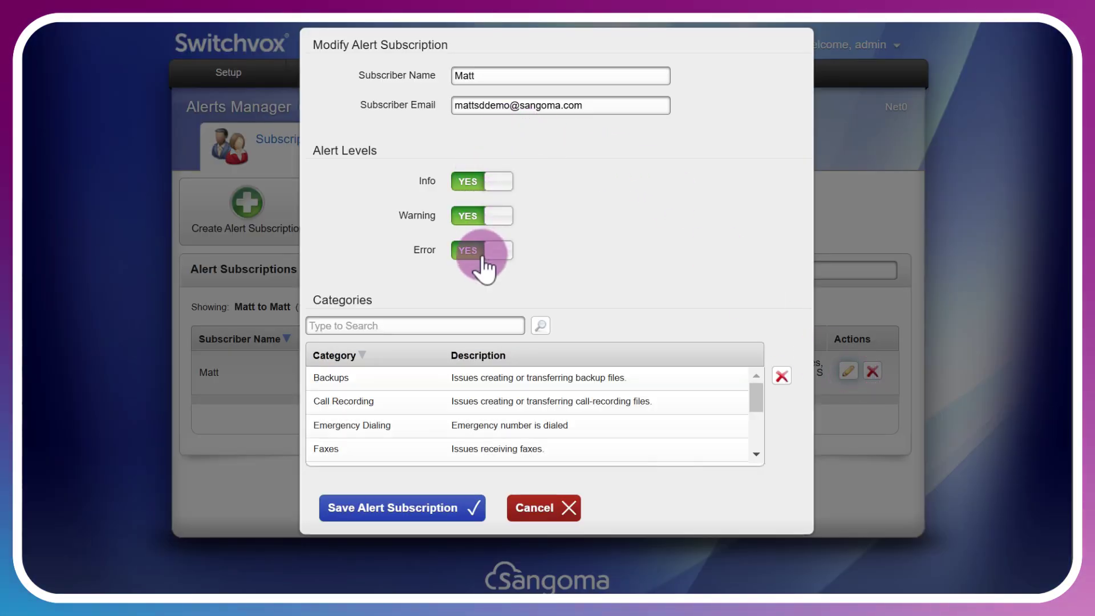
left_click(476, 181)
left_click(470, 216)
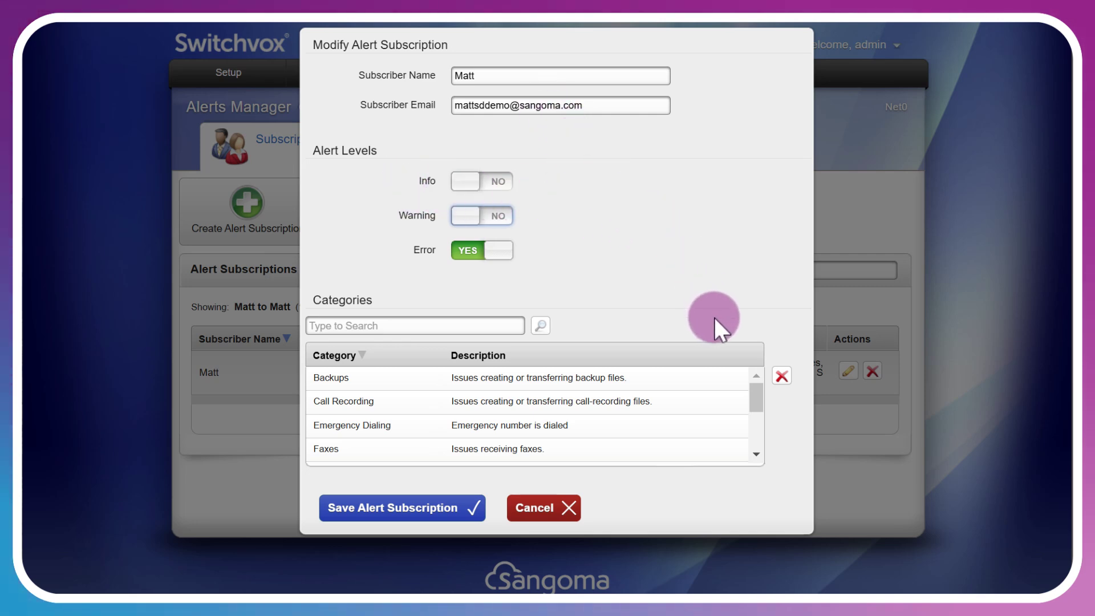
left_click(562, 514)
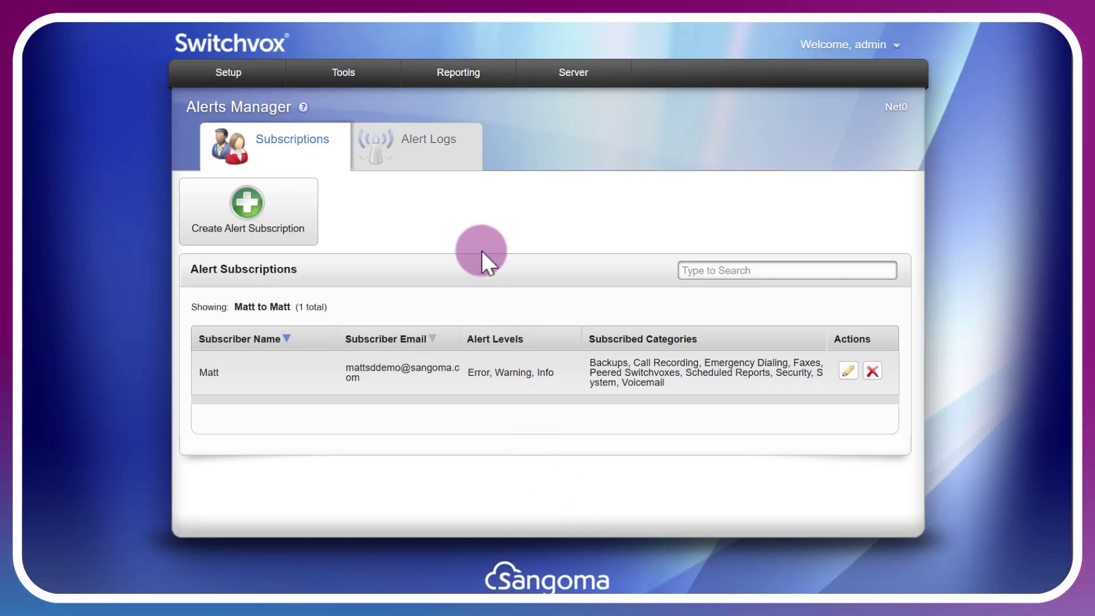
Retrieve alert logs from 11/18/2024, then open Admin Suite Help from the admin menu.
left_click(429, 147)
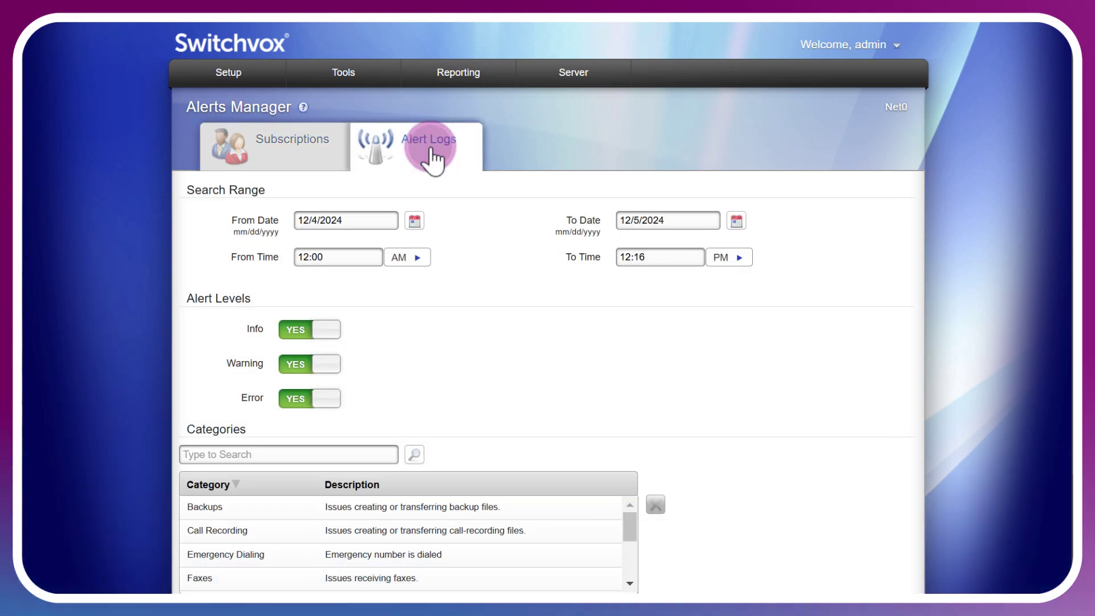
scroll(815, 393, "down", 1)
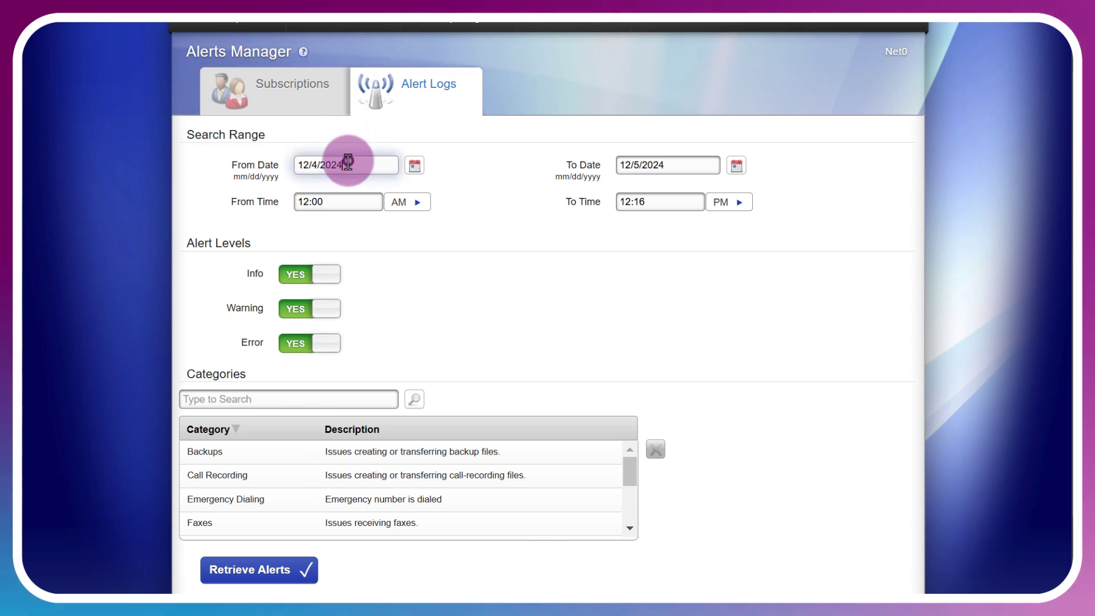
left_click(415, 166)
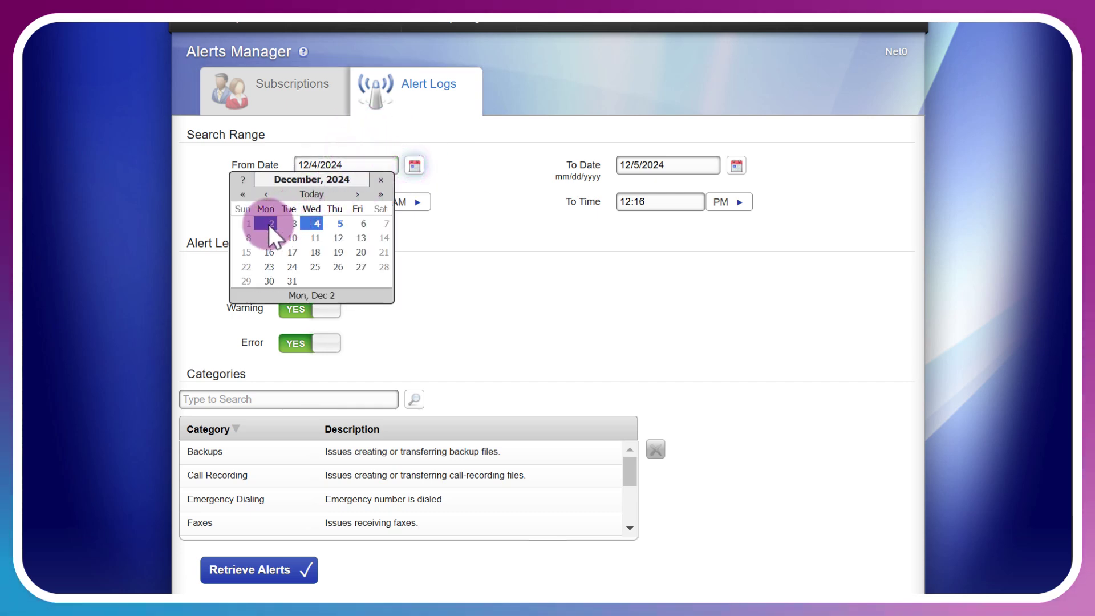
left_click(266, 195)
left_click(269, 266)
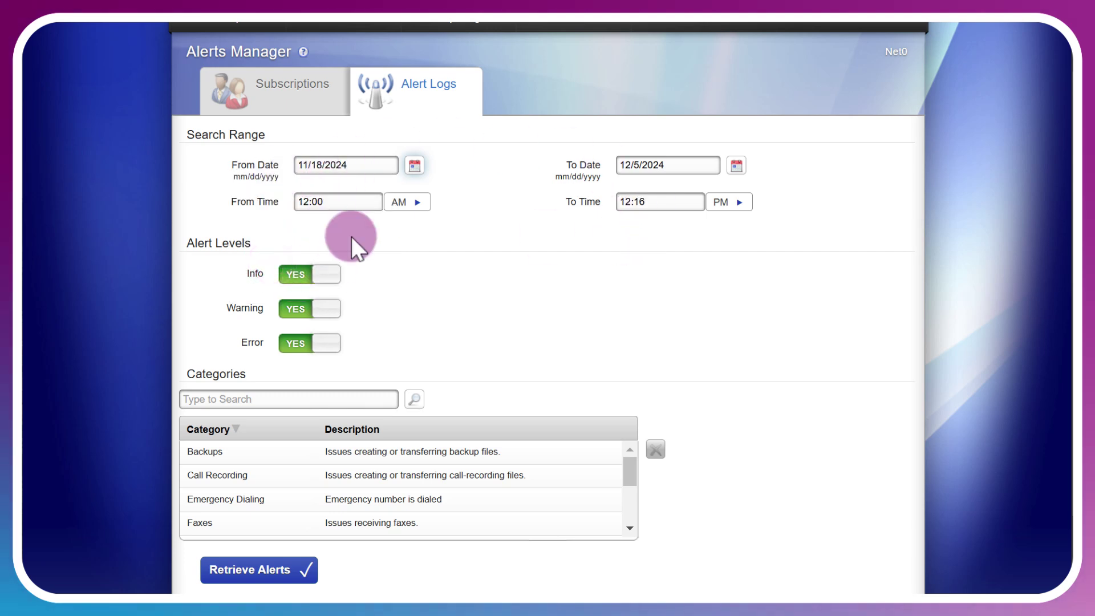
left_click(280, 564)
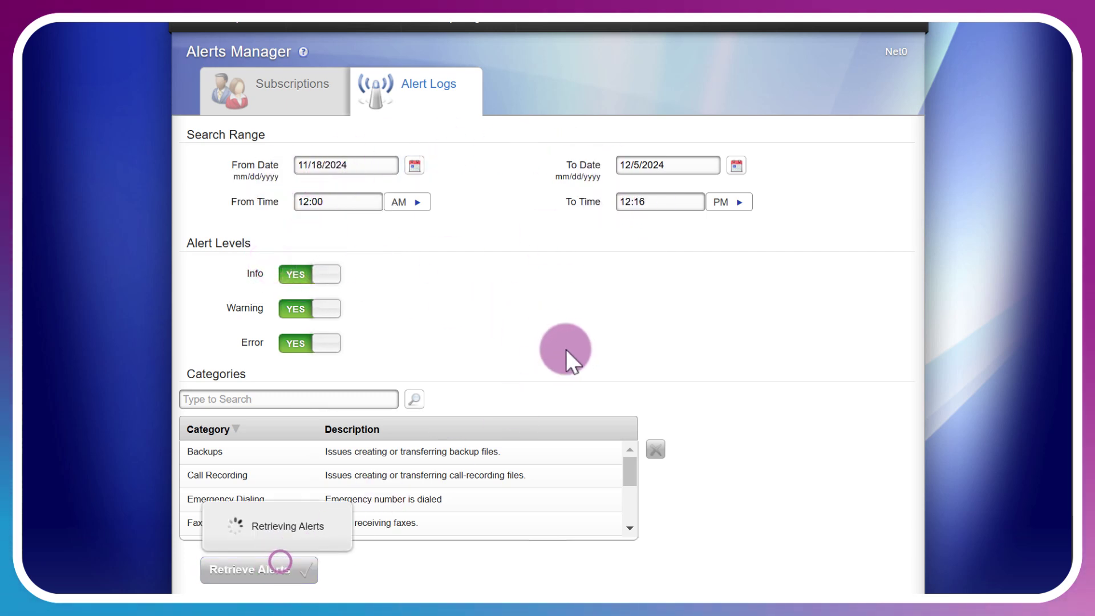
scroll(624, 377, "down", 5)
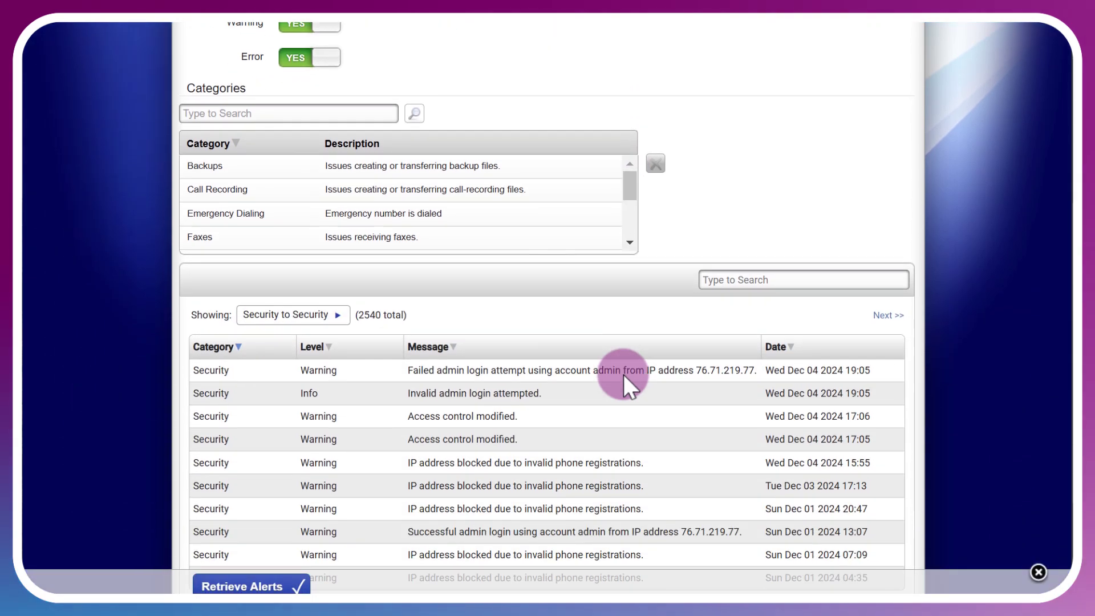
scroll(624, 375, "down", 2)
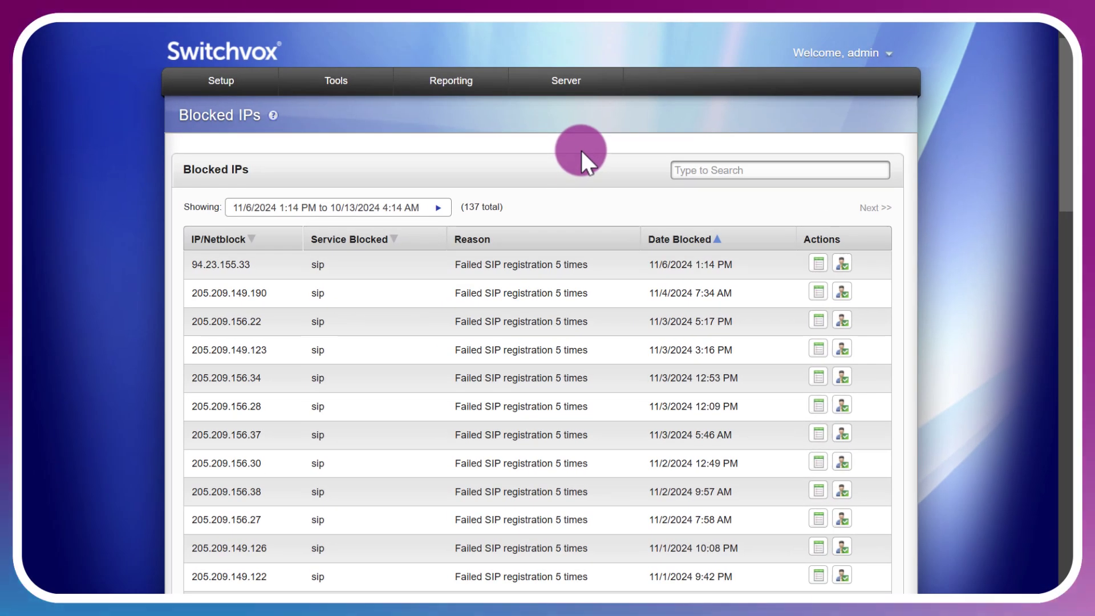
left_click(898, 54)
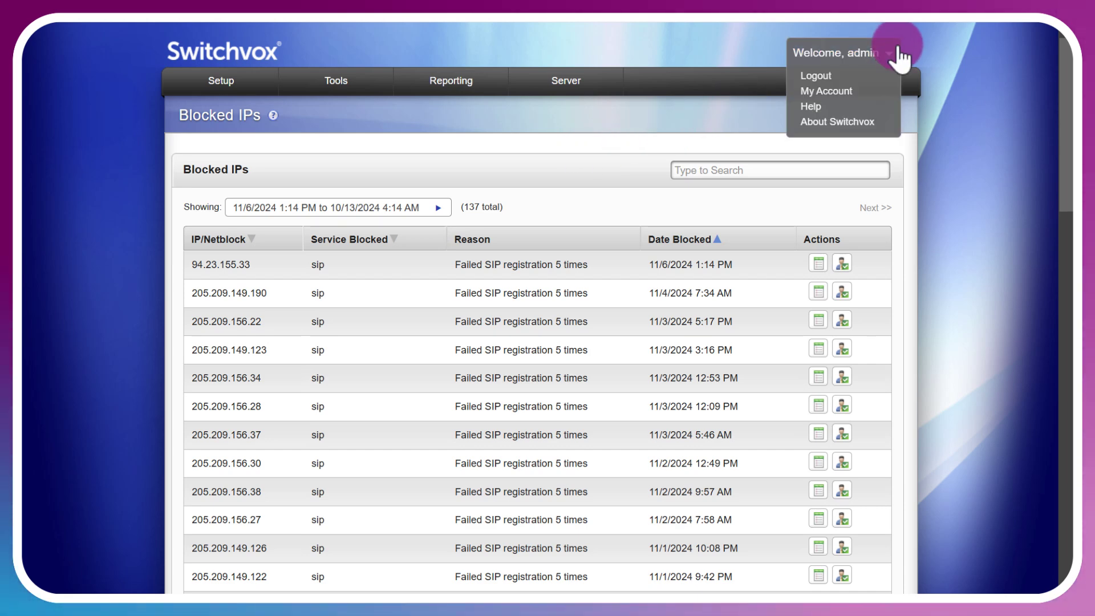
left_click(819, 107)
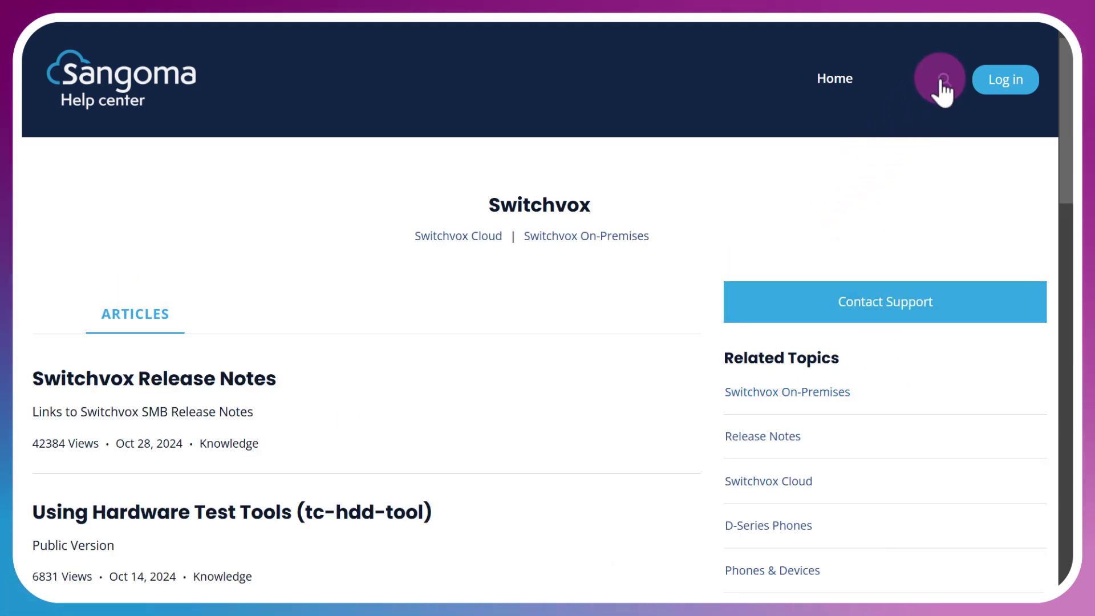
Bring up the Sangoma Help Center search from the Switchvox articles page.
left_click(942, 79)
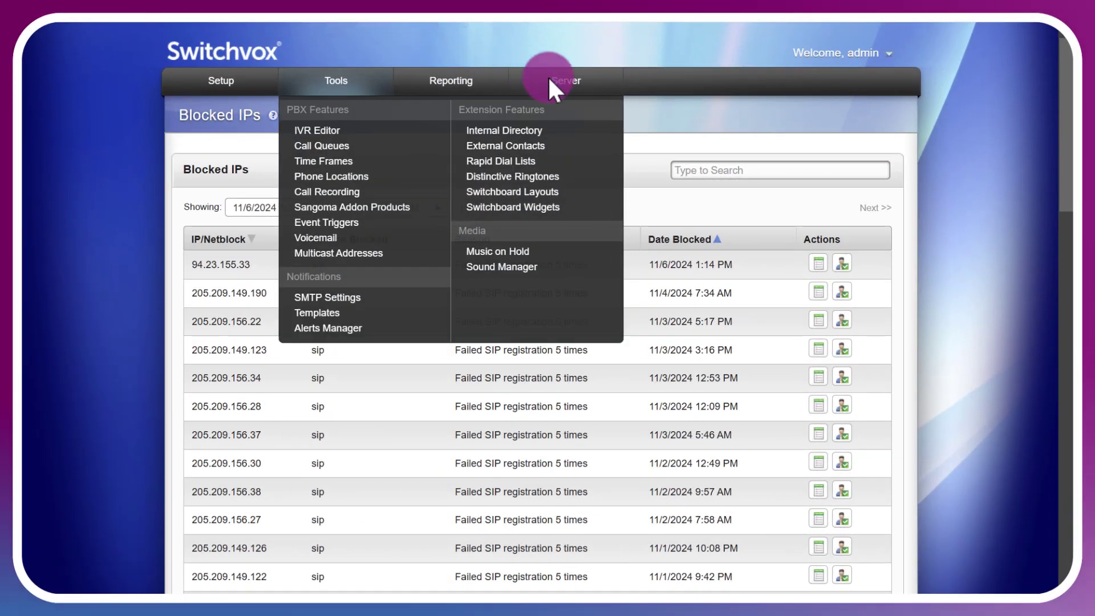
Open Server > Technical Support to see support access, VPN status and the TSR download.
left_click(568, 85)
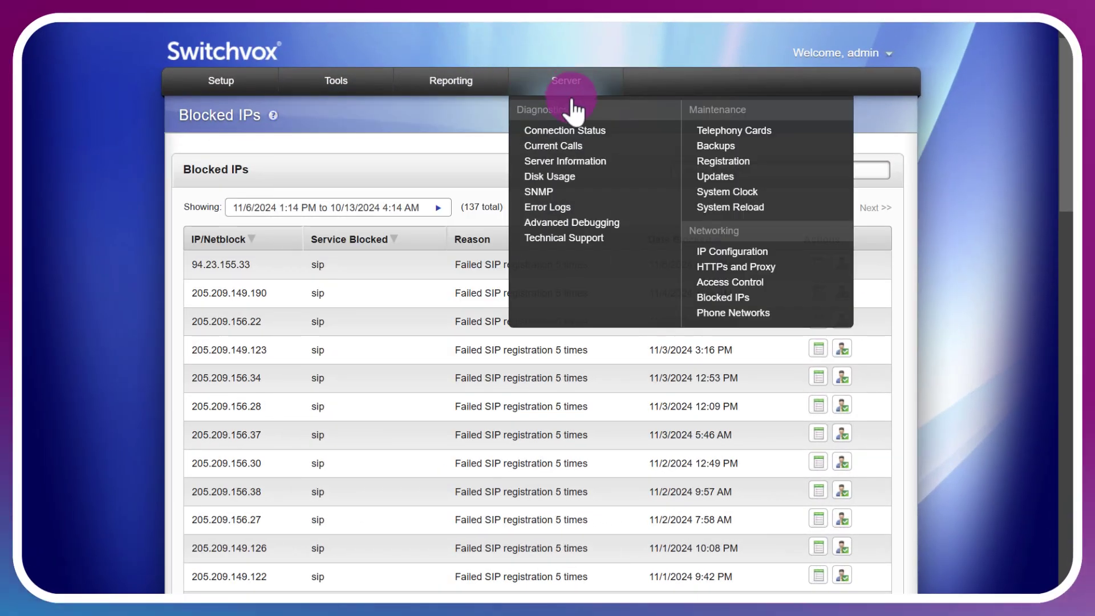
left_click(576, 242)
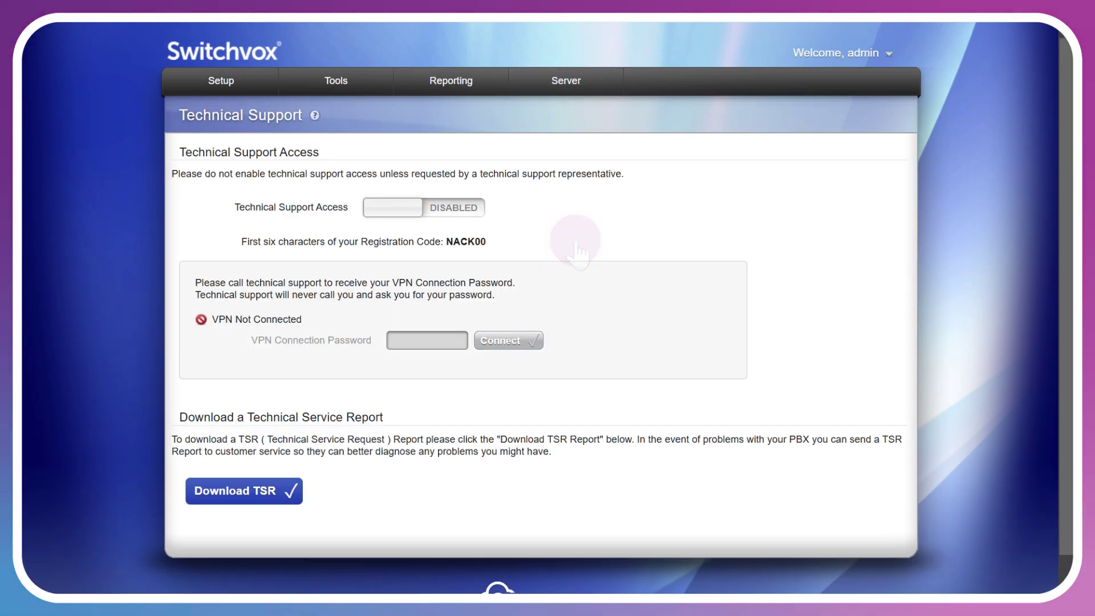